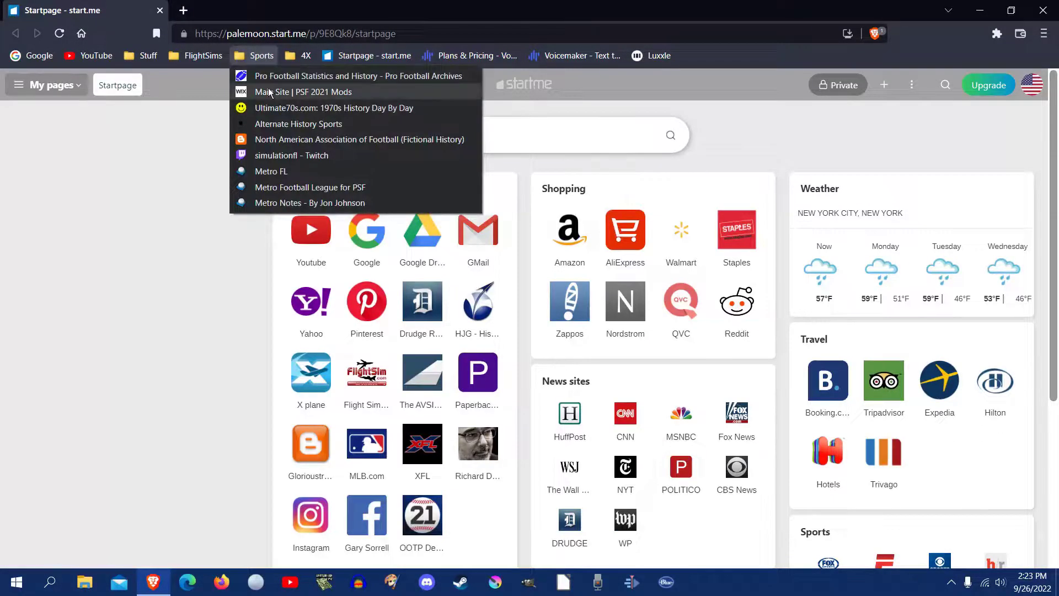
Go to the PSF 2021 Mods main site and its 2023 Seasons downloads page
click(268, 89)
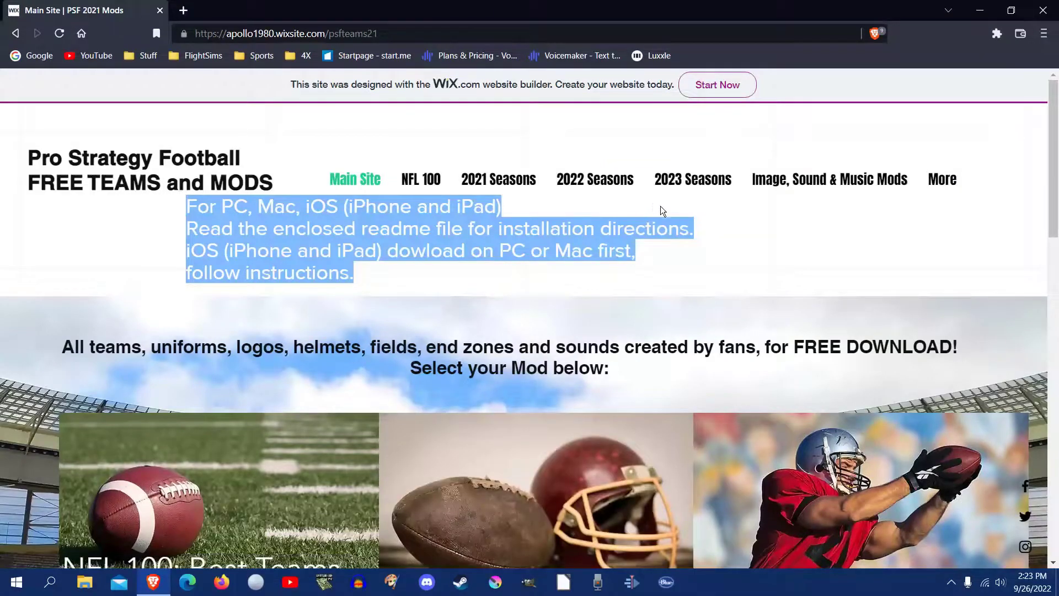
click(679, 183)
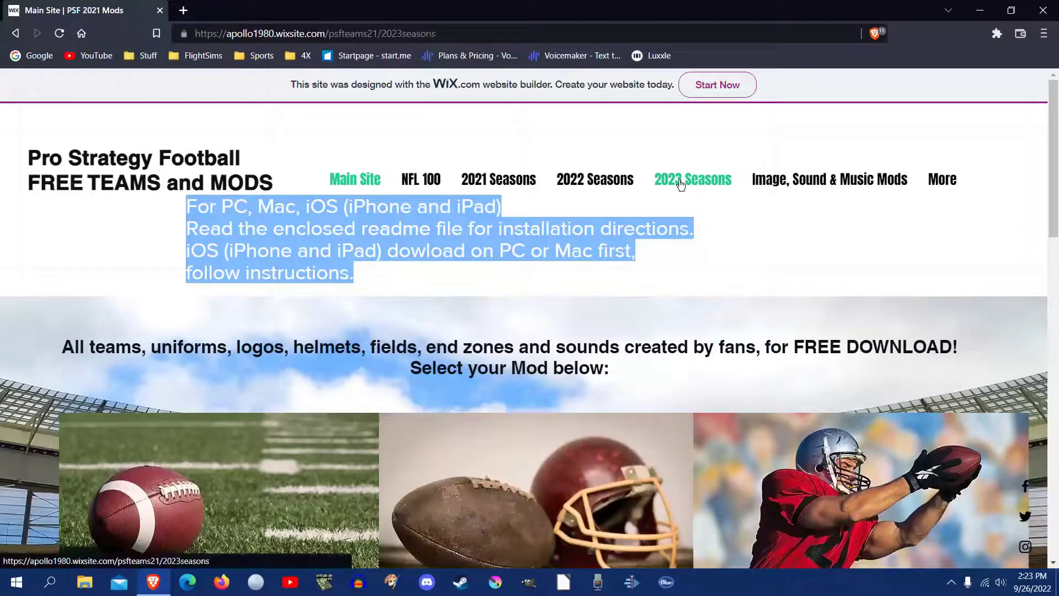
scroll(824, 239, down, 2)
scroll(824, 240, down, 3)
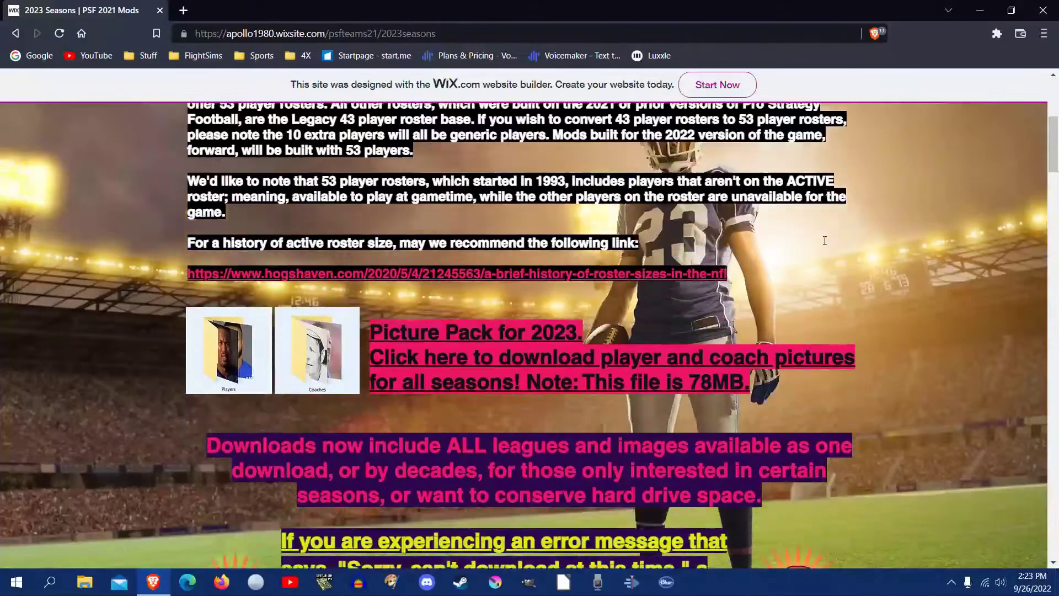
scroll(824, 240, down, 3)
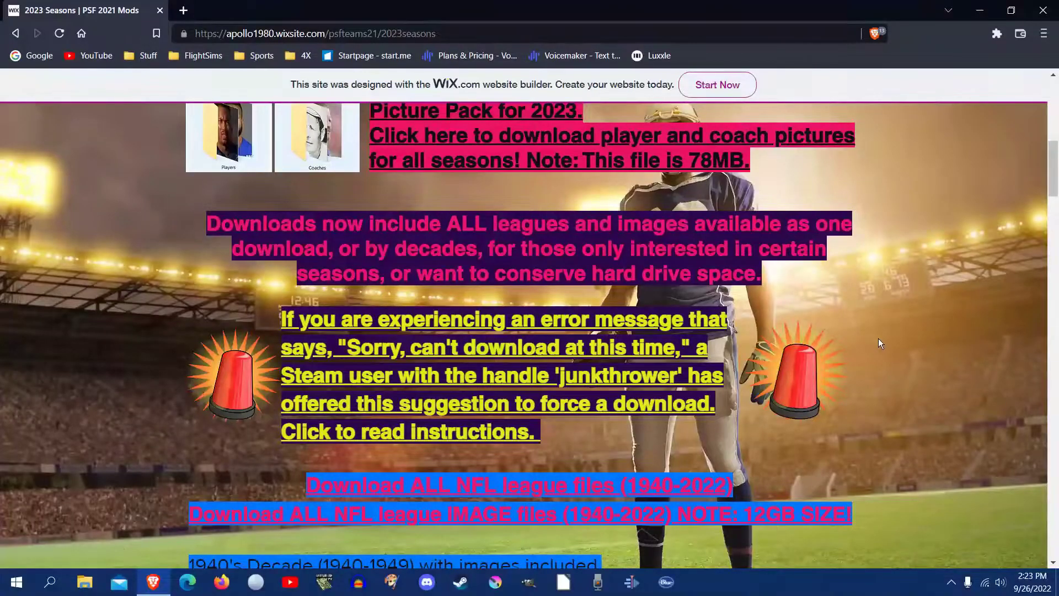
scroll(877, 338, down, 4)
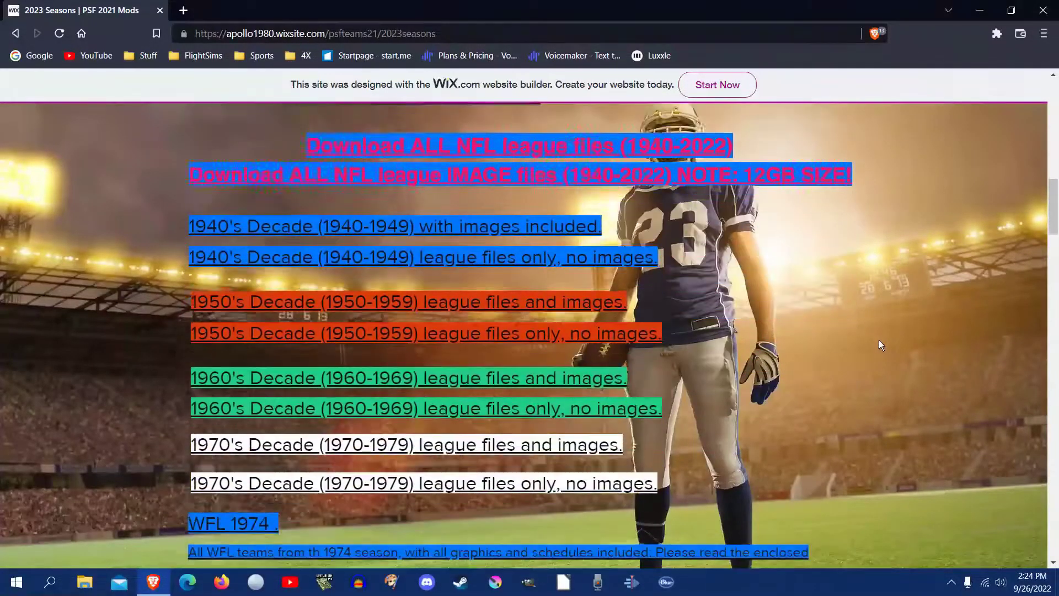
scroll(879, 344, down, 2)
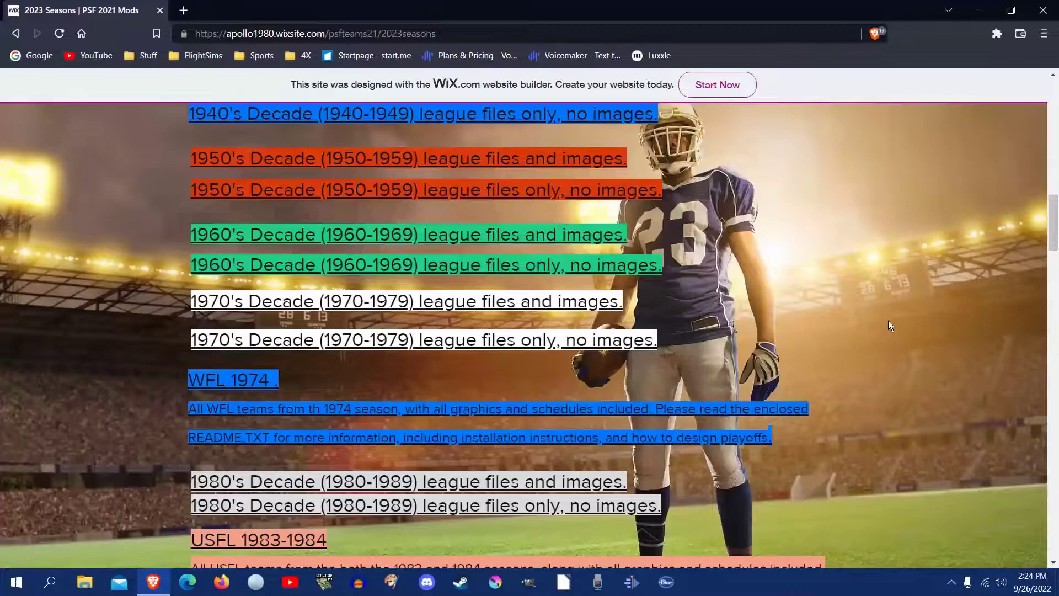
scroll(888, 325, down, 3)
scroll(889, 326, down, 2)
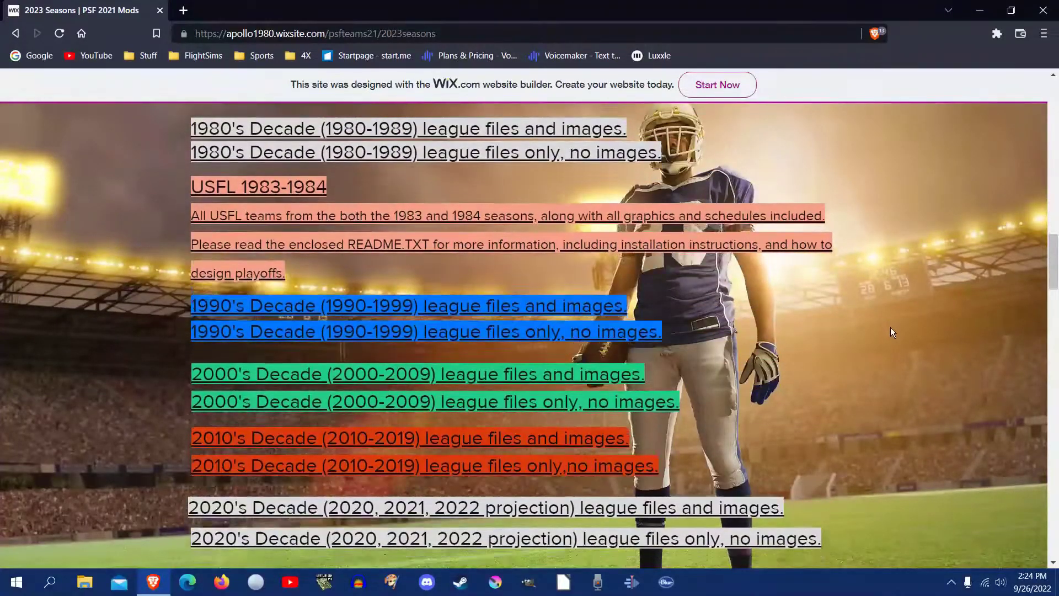
scroll(892, 331, down, 2)
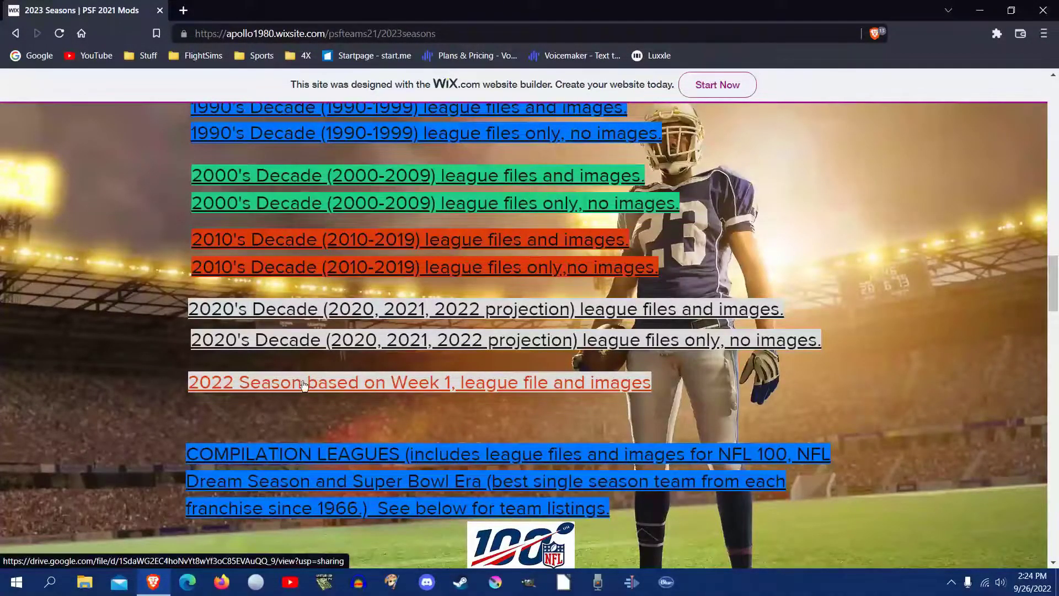
Close the browser and show the psf2023 and Downloads folders side by side
click(1041, 12)
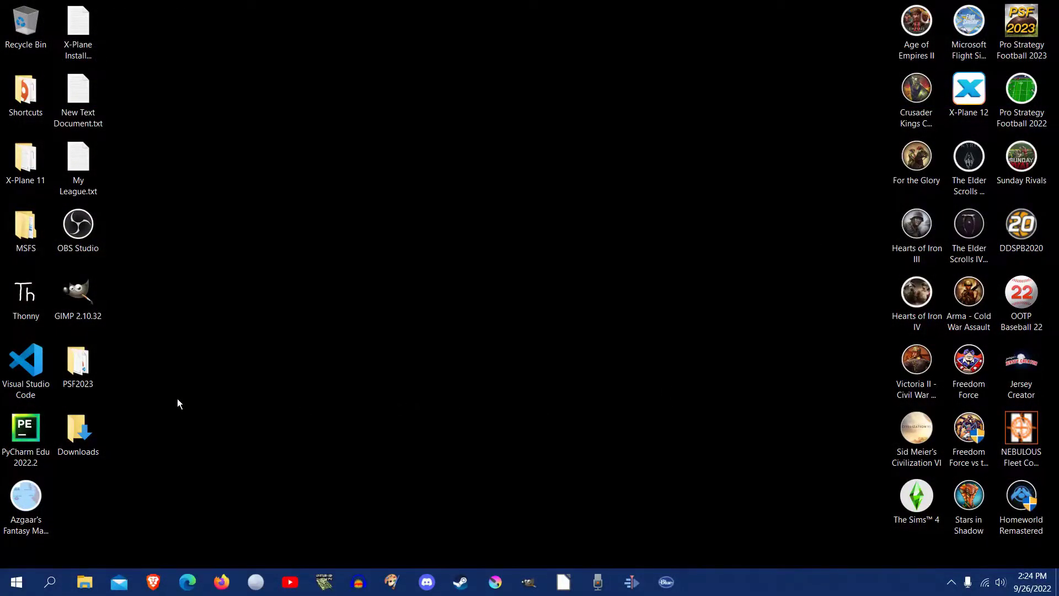
double_click(90, 387)
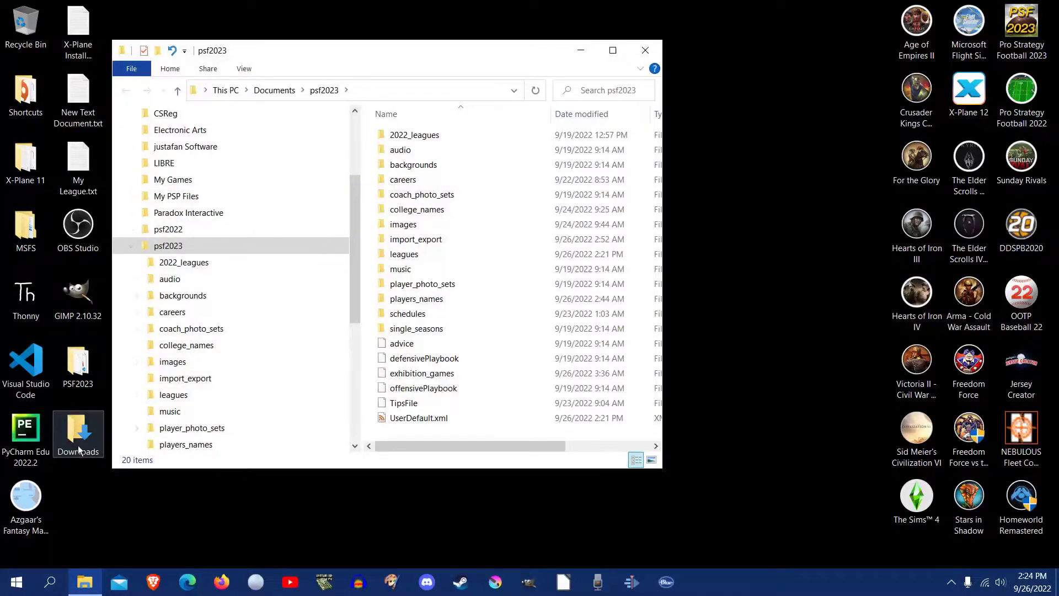
double_click(78, 445)
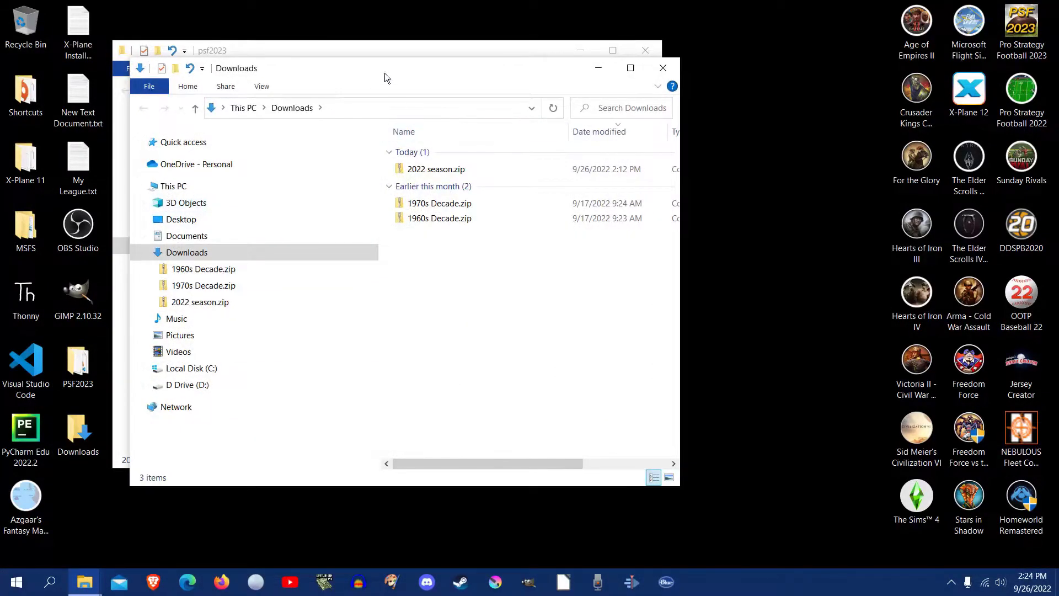
drag(385, 73, 1028, 135)
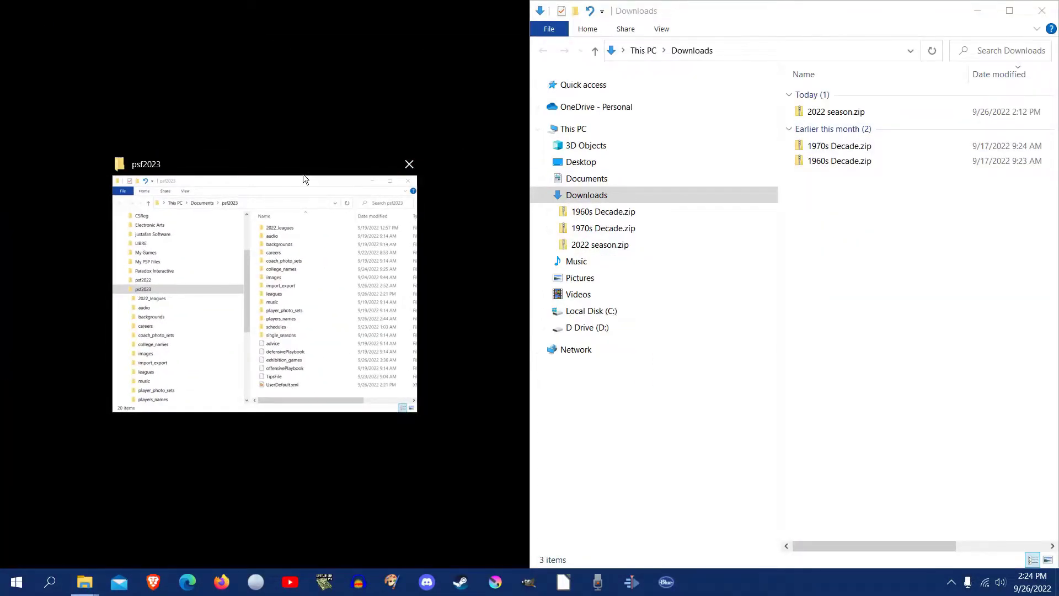
click(303, 176)
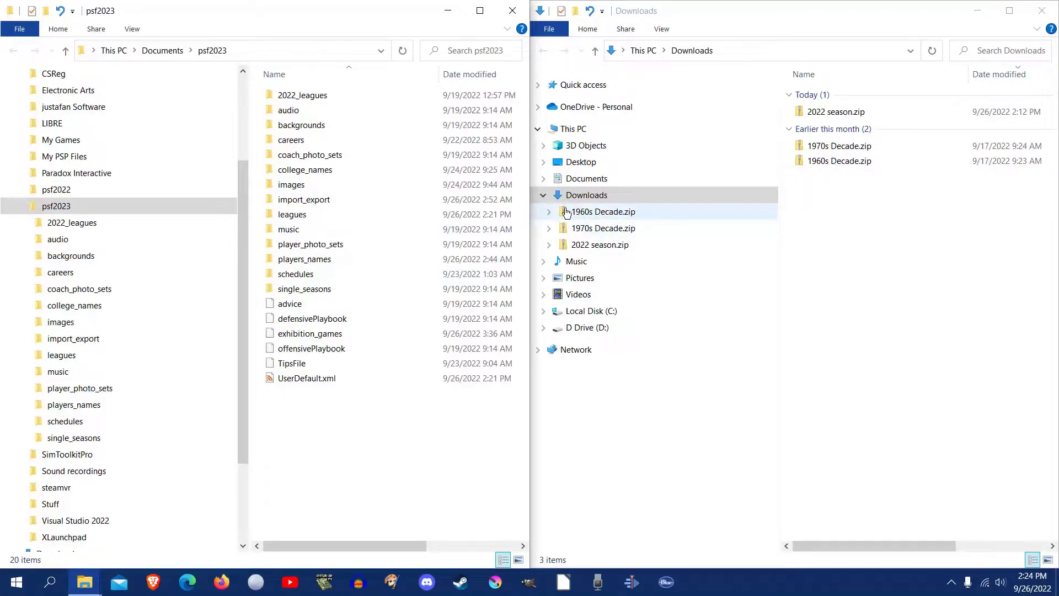
Expand Downloads and 2022 season.zip in the navigation pane to reveal its folders
click(546, 196)
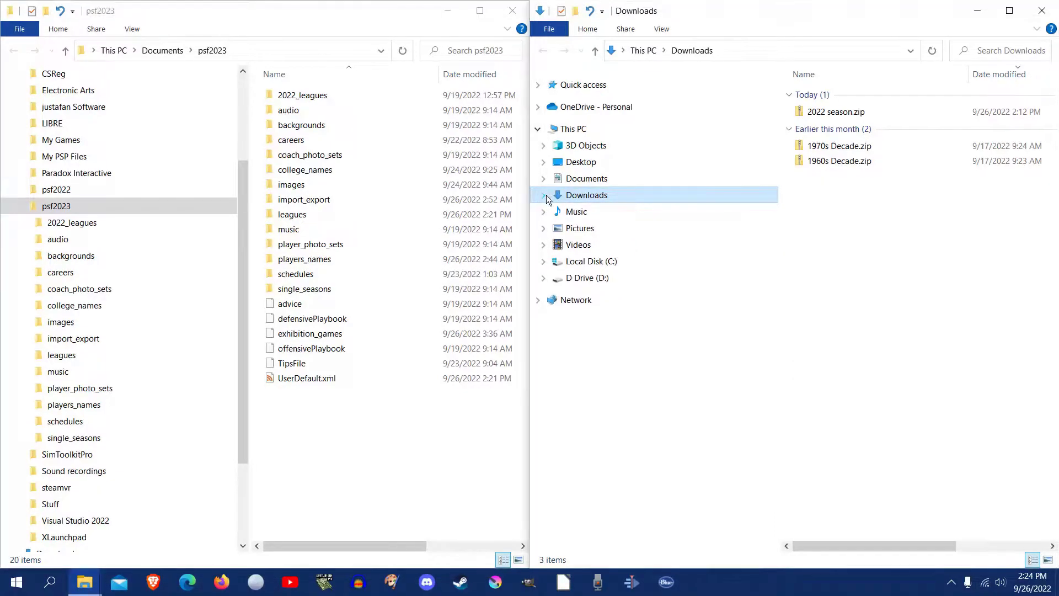
click(547, 194)
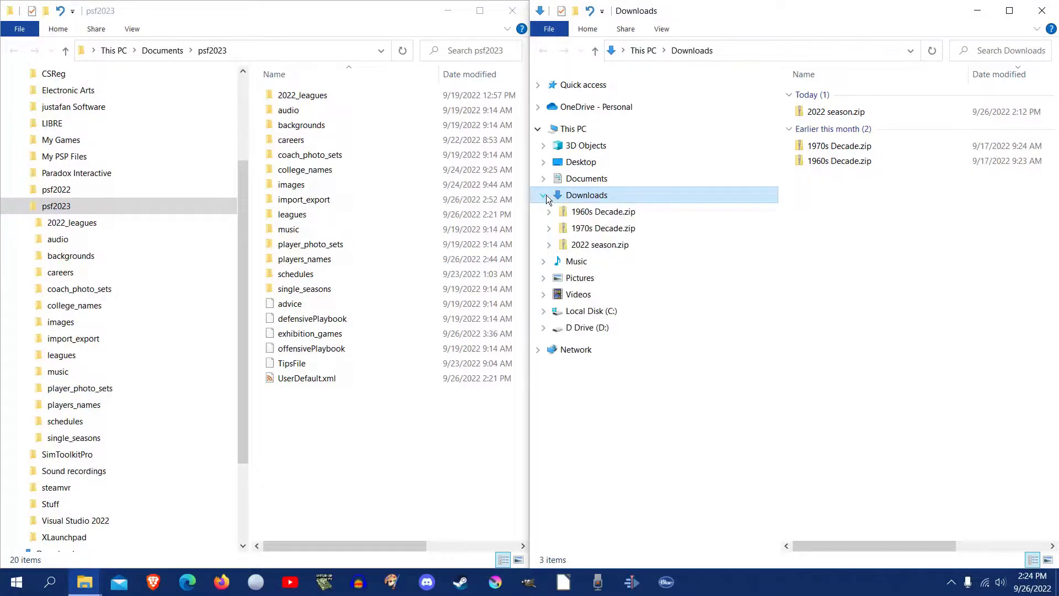
click(550, 244)
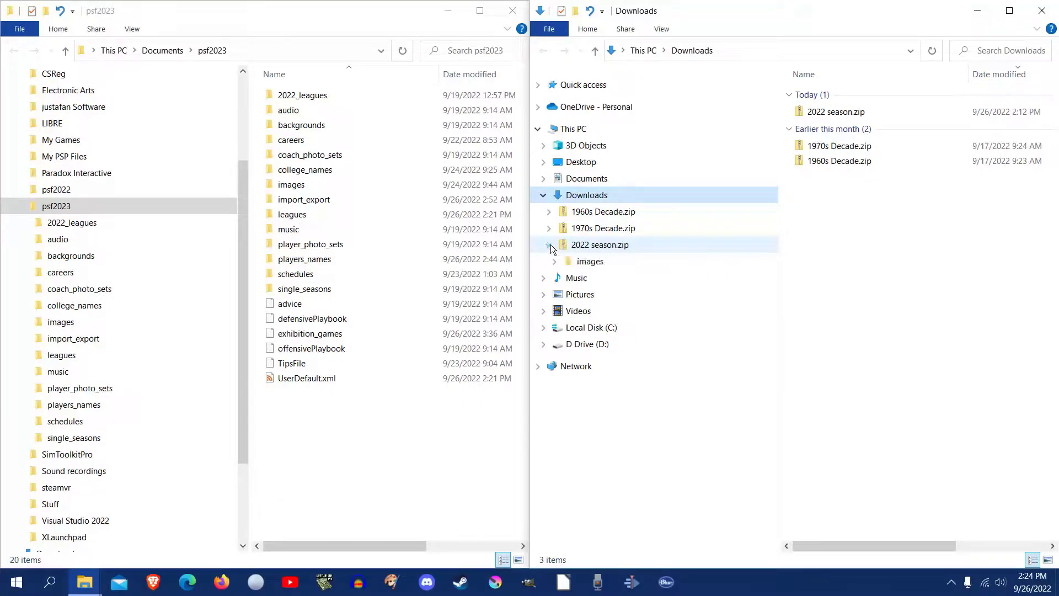
Browse 2022 season.zip, abandon dragging 2022_NFL_Wk1.lgs2023, and show the zip's images folder with its NFL folder
click(589, 248)
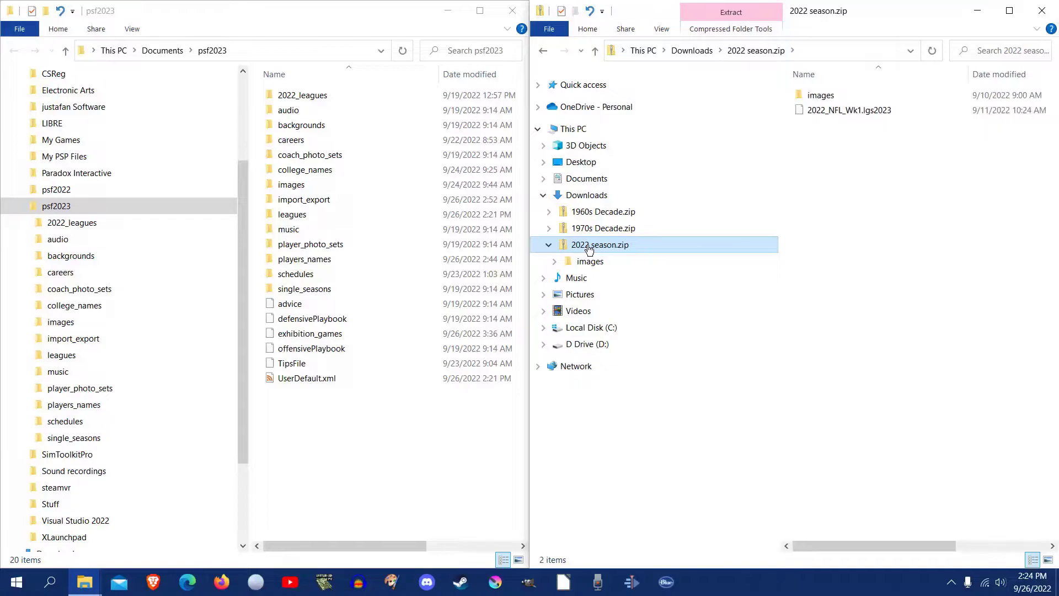
click(811, 113)
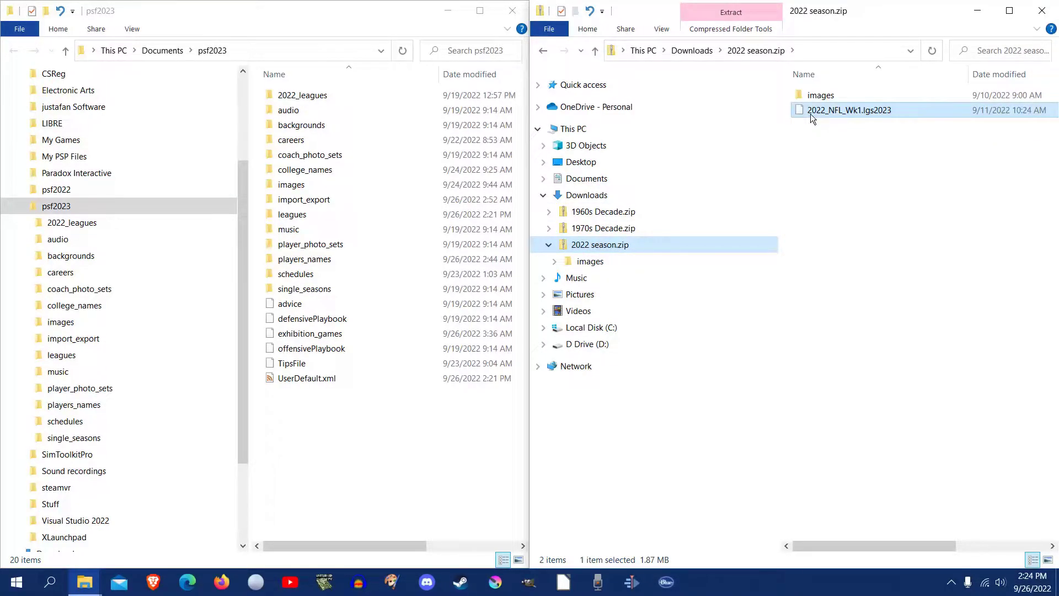
mouse_move(810, 113)
mouse_down()
mouse_move(421, 191)
mouse_move(396, 213)
mouse_up()
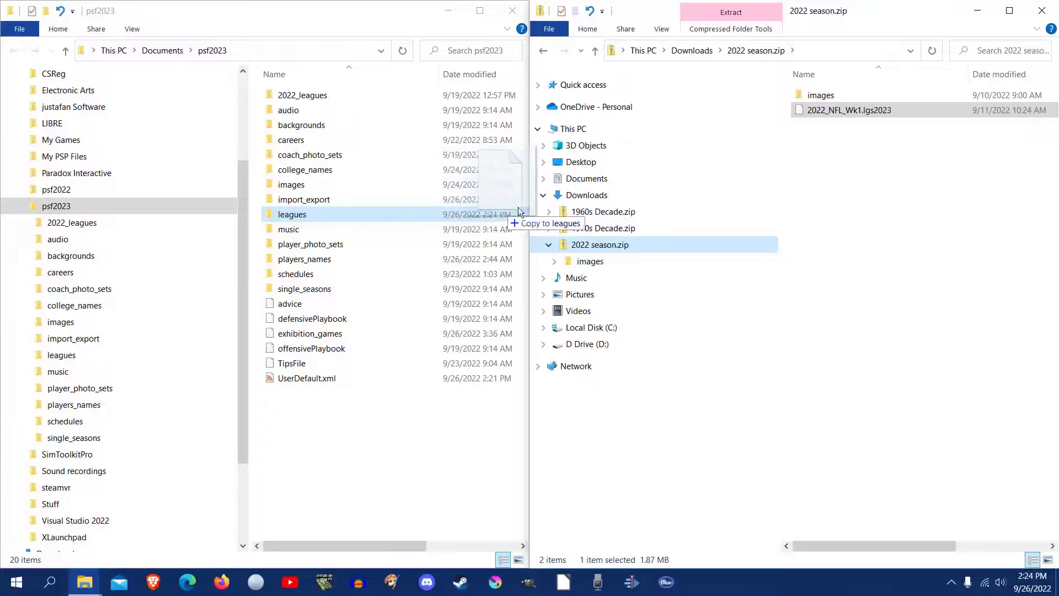
drag(396, 213, 860, 114)
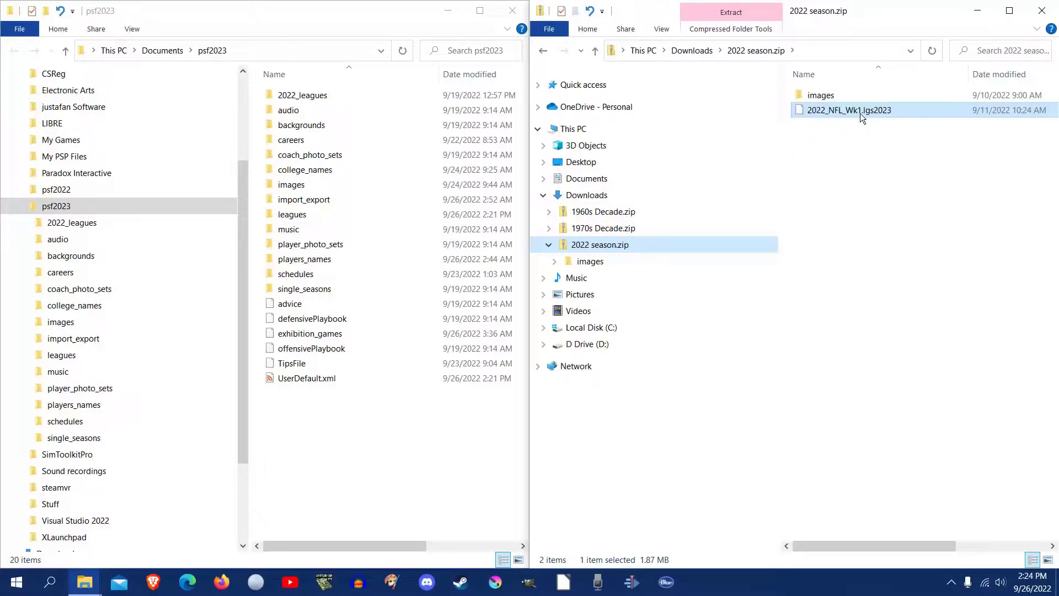
click(606, 263)
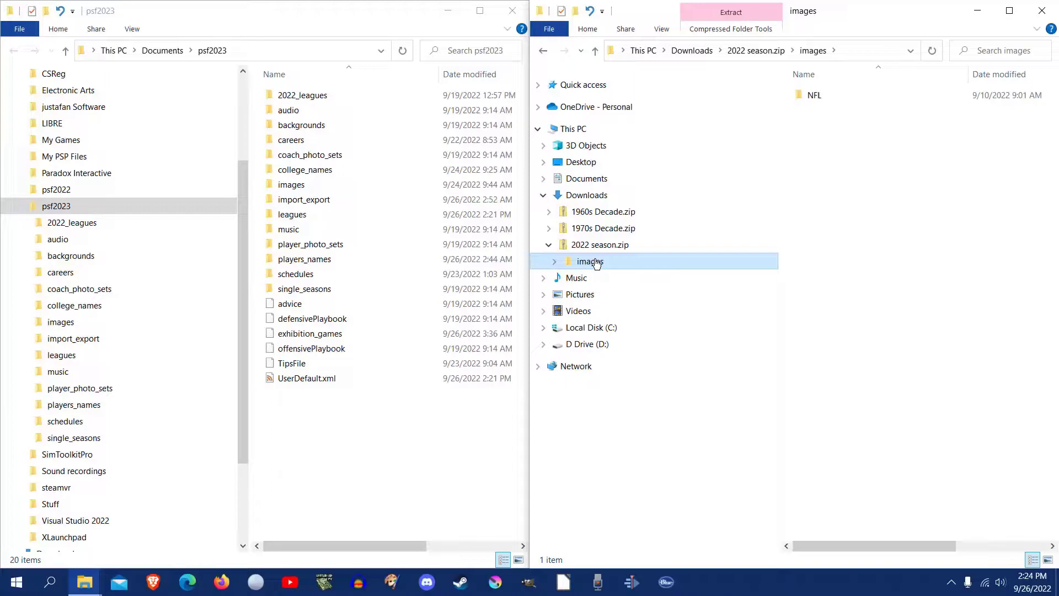
Start dragging the downloaded images folder into psf2023, cancel, and reselect 2022_NFL_Wk1.lgs2023 in 2022 season.zip
mouse_move(596, 263)
mouse_down()
mouse_move(364, 476)
mouse_move(331, 189)
mouse_up()
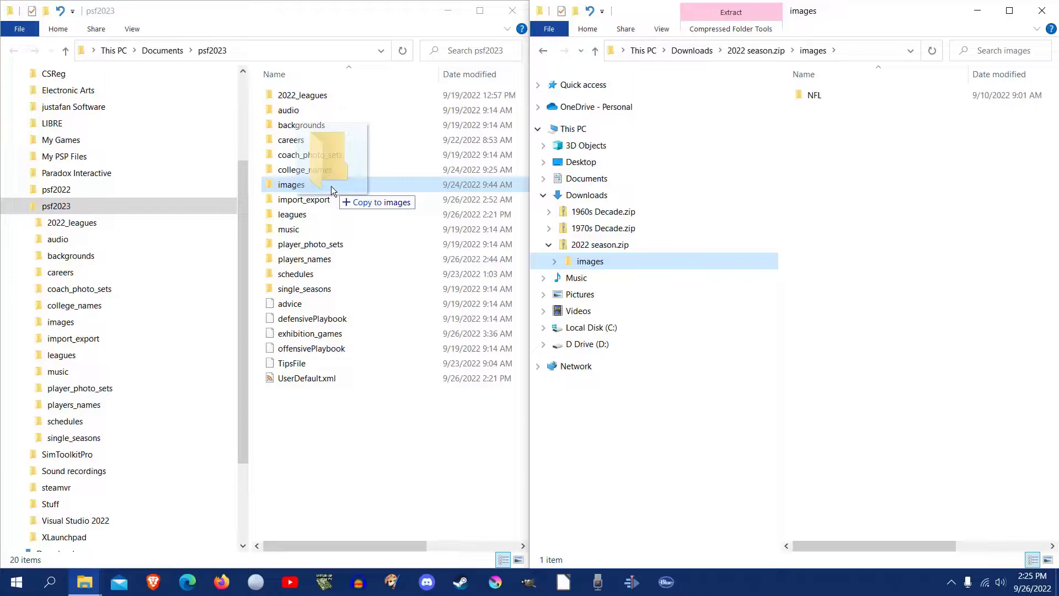
mouse_move(331, 186)
mouse_down()
mouse_move(362, 466)
mouse_move(577, 262)
mouse_up()
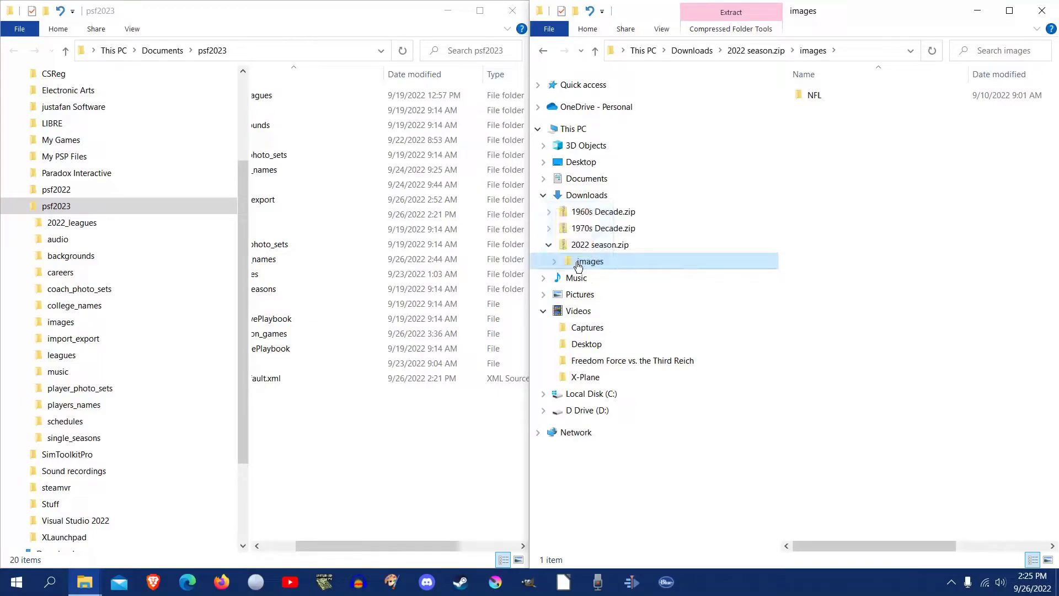
click(544, 310)
drag(383, 547, 343, 549)
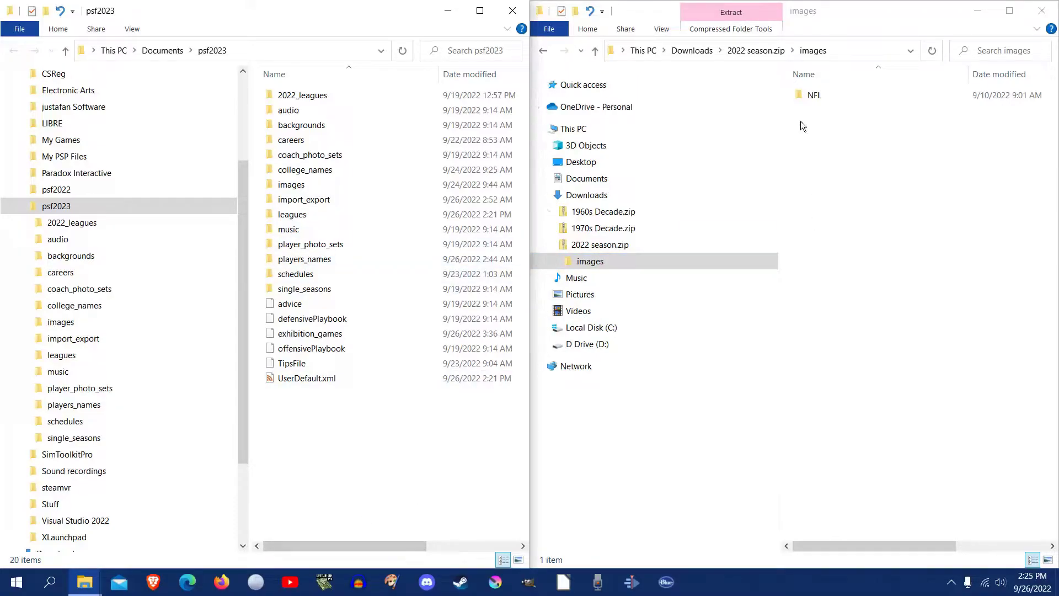
click(622, 246)
click(812, 109)
mouse_move(653, 248)
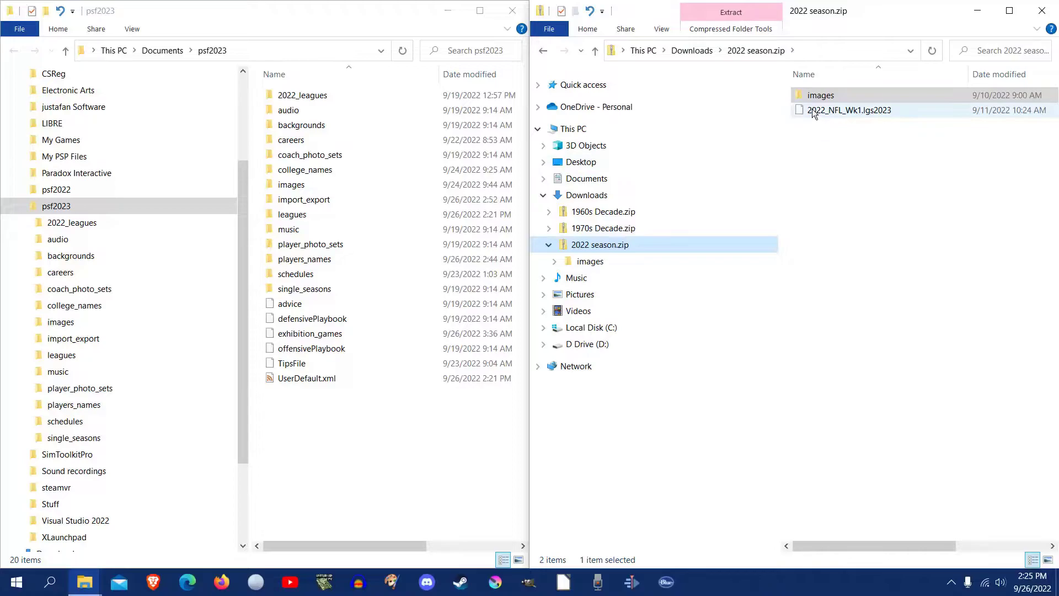
click(811, 109)
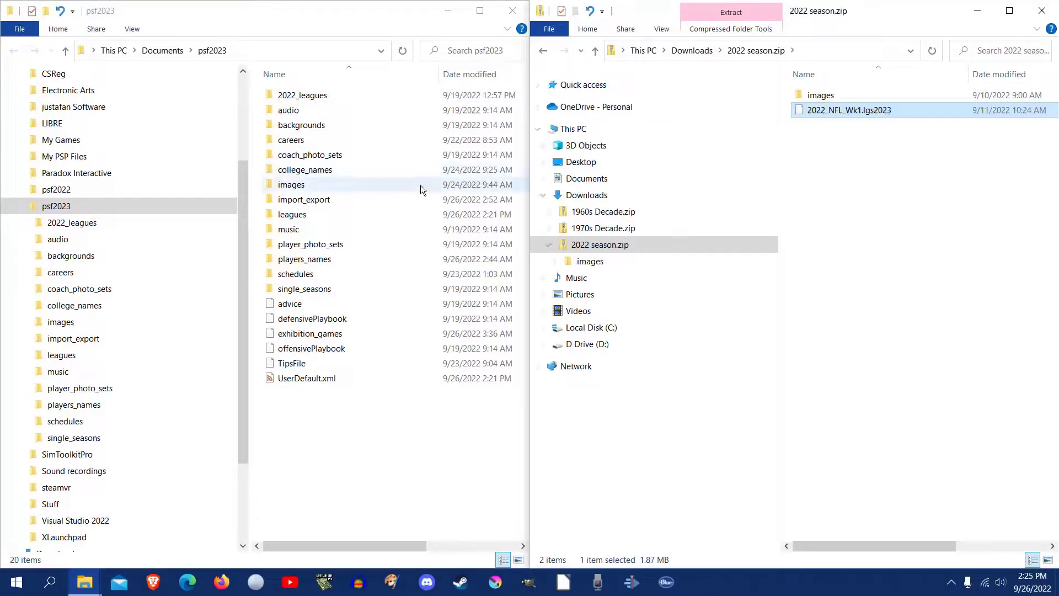
mouse_move(603, 228)
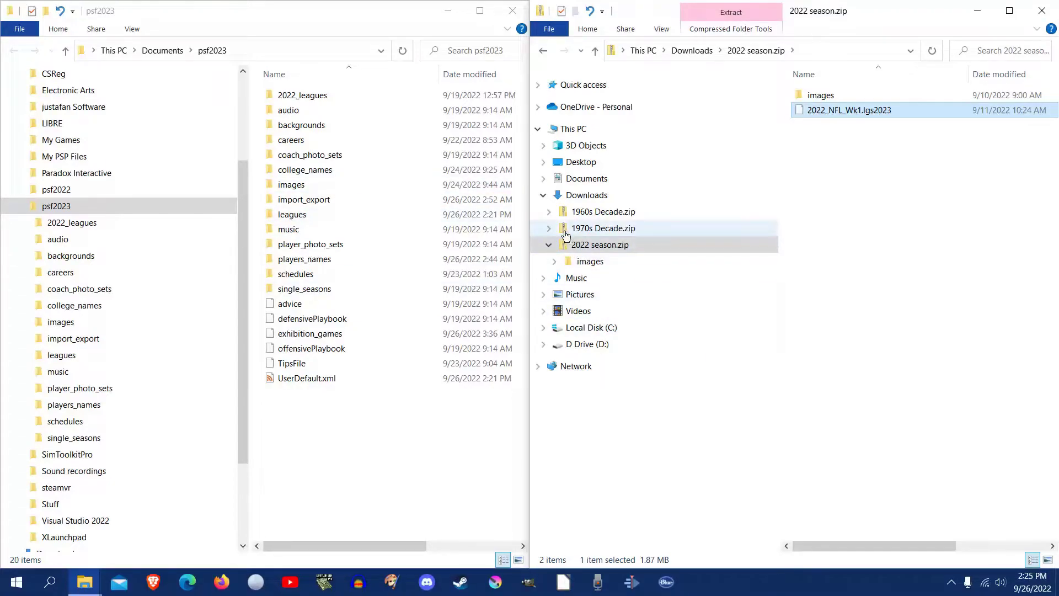
key(shift+Tab)
key(Left)
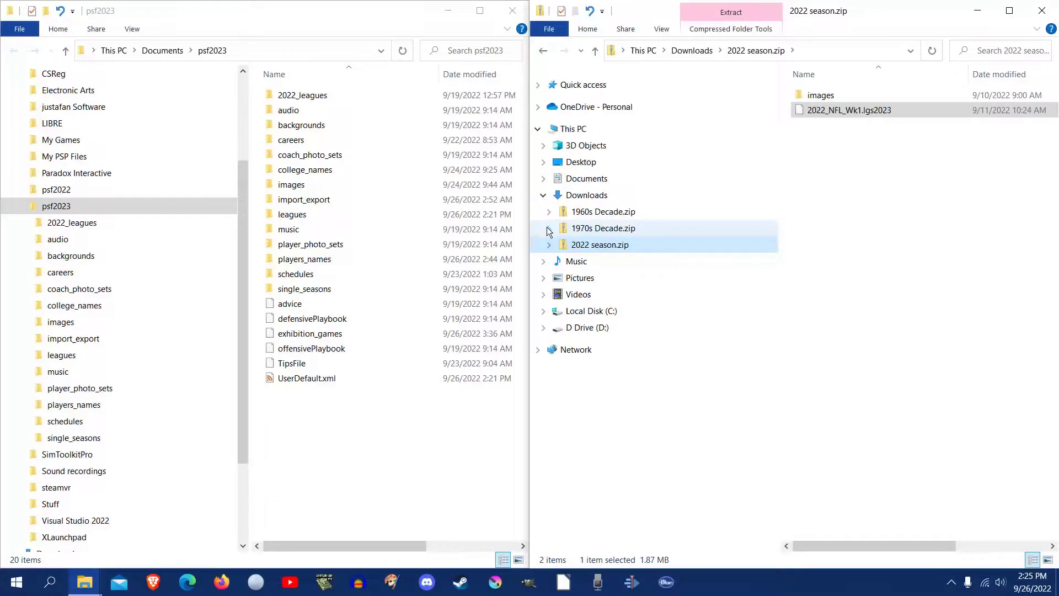
Expand 1970s Decade.zip, drag its leagues folder toward psf2023, and show its images folder holding NFL
click(549, 229)
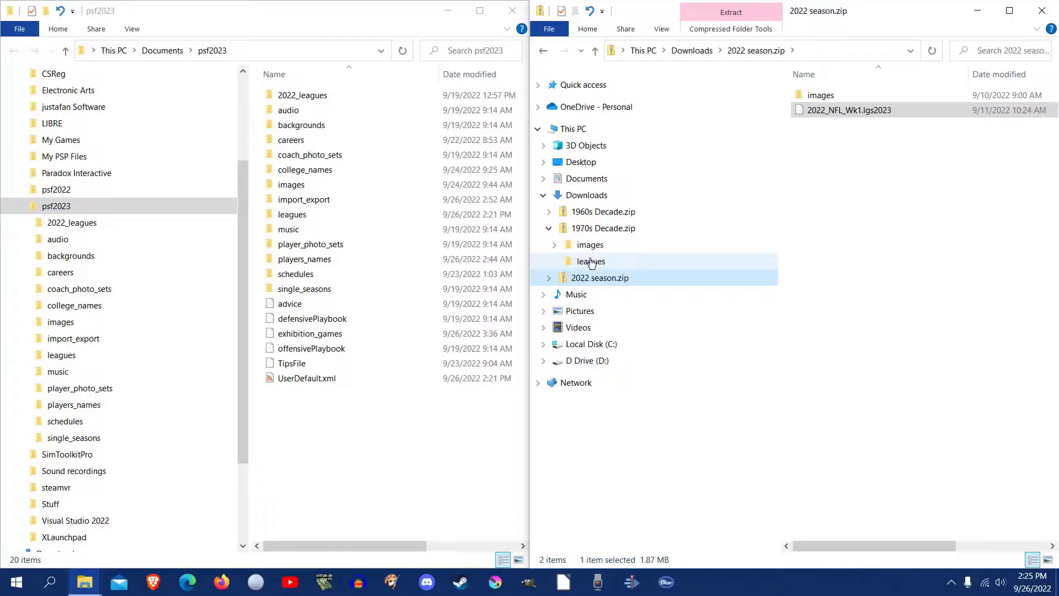
click(591, 263)
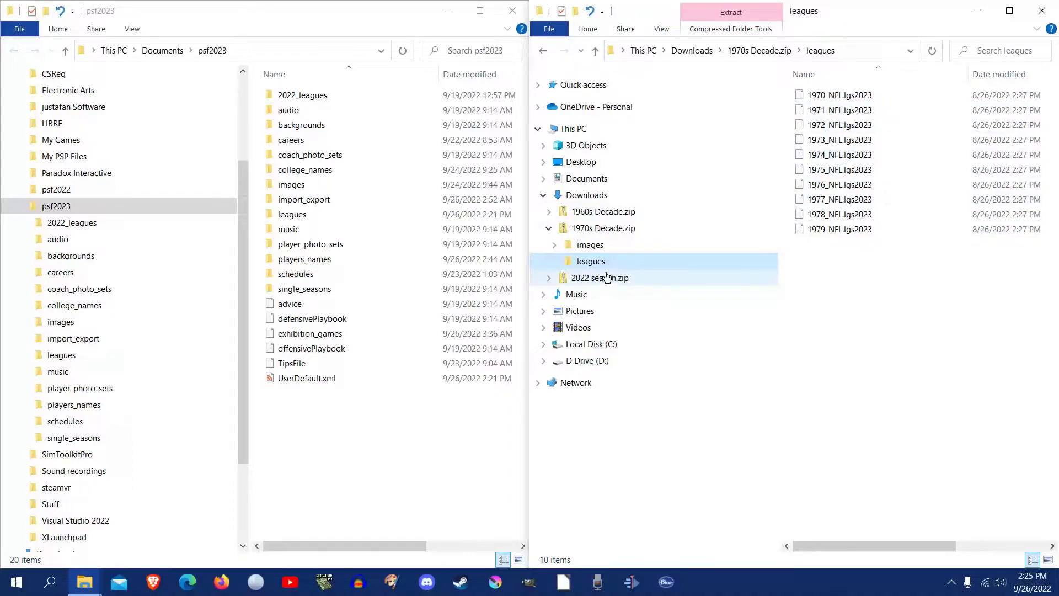
mouse_move(590, 263)
mouse_down()
mouse_move(432, 451)
mouse_move(591, 262)
mouse_move(365, 488)
mouse_move(564, 238)
mouse_up()
click(580, 248)
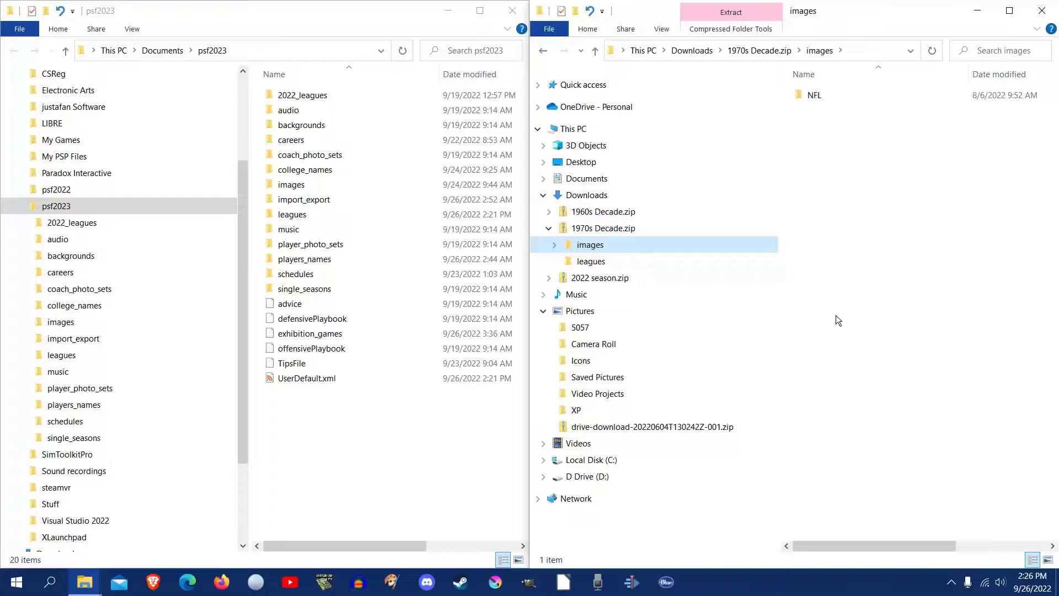
Check psf2023's images and leagues folders against the 1970s archive for the 1970–1979 NFL league files
click(356, 185)
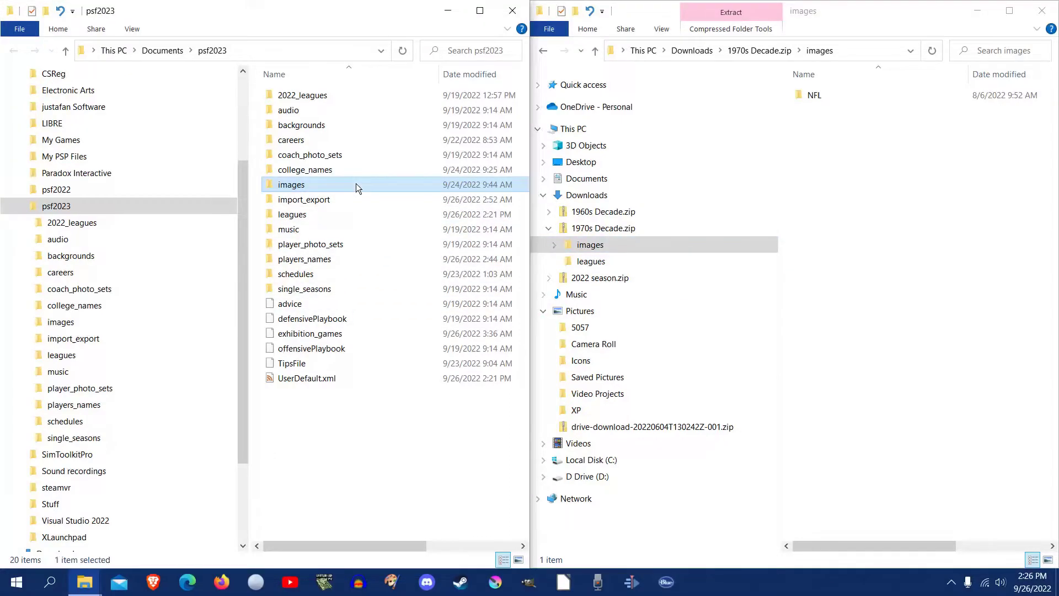
click(143, 325)
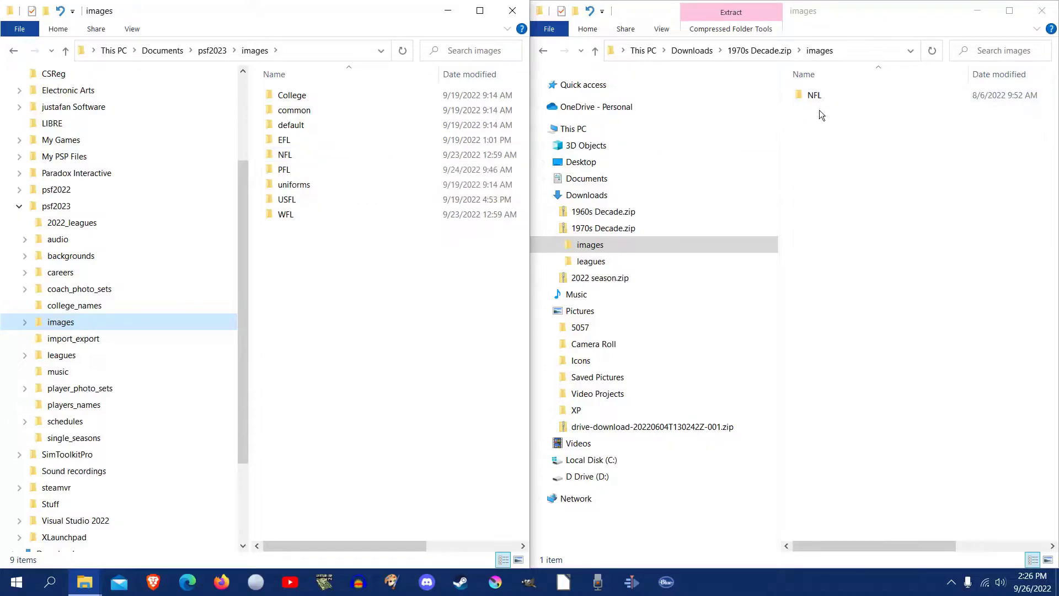
click(591, 261)
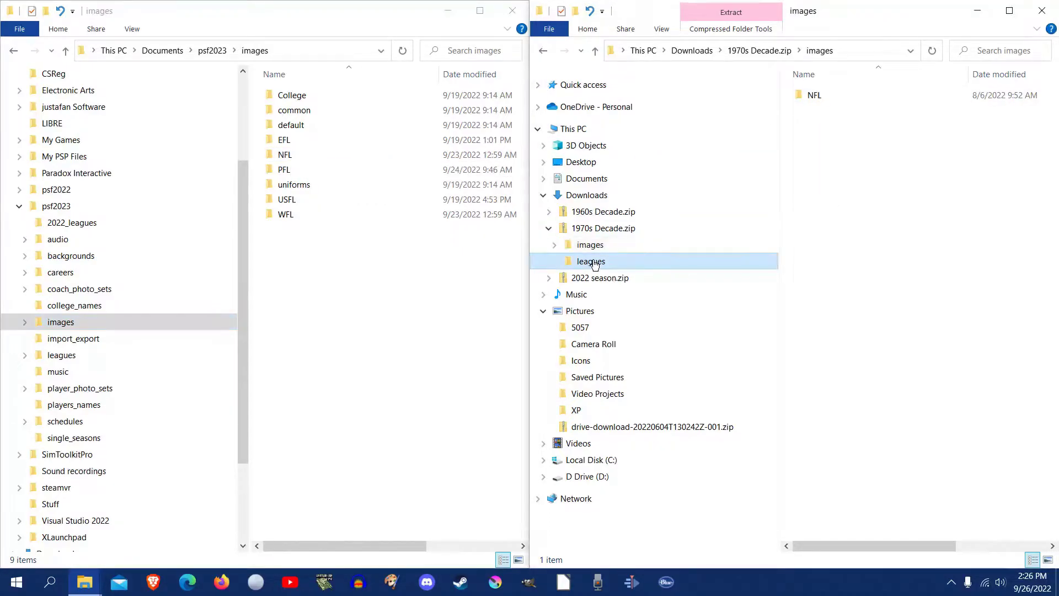
click(56, 357)
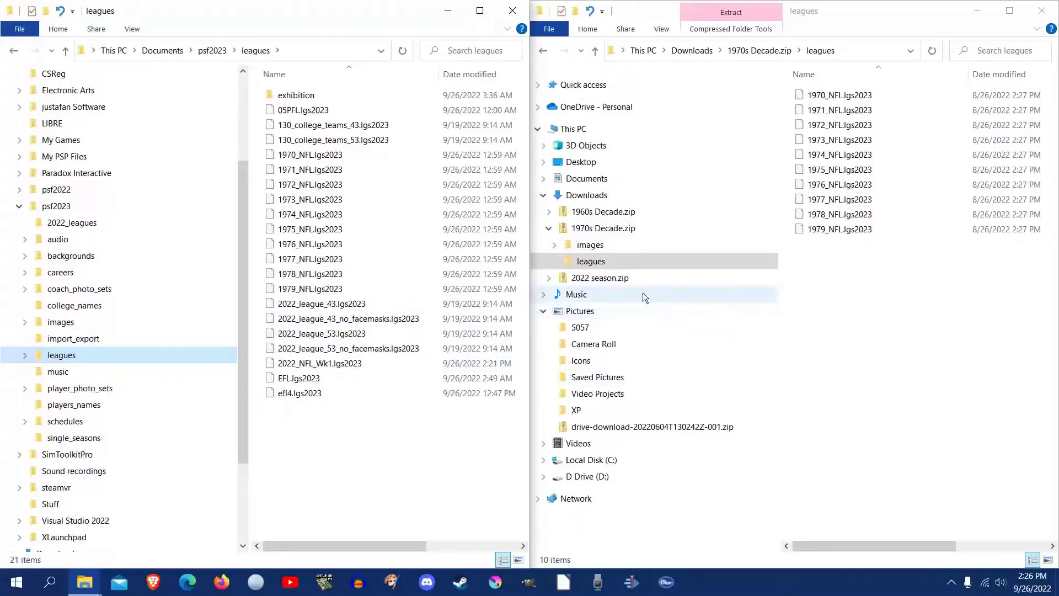
Return to psf2023 and the archive contents, view 2022 season.zip, and minimize that window
click(584, 232)
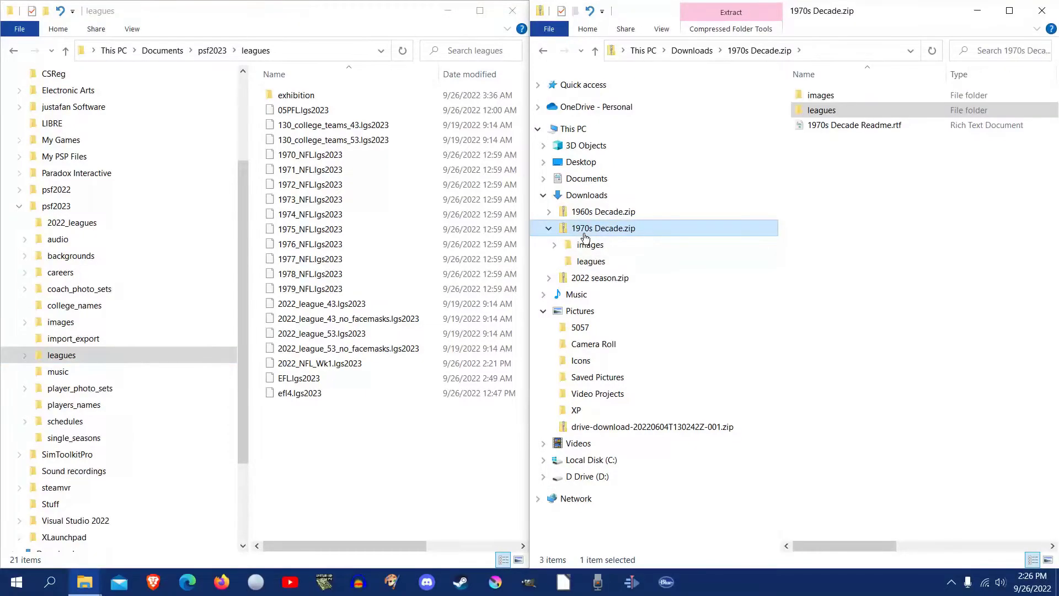
click(90, 205)
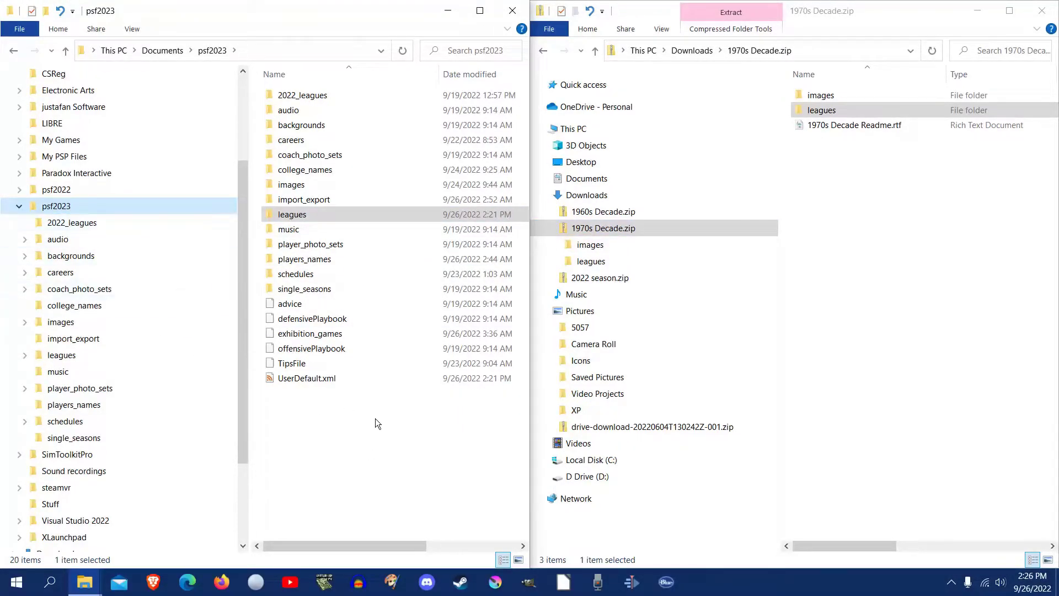
click(606, 286)
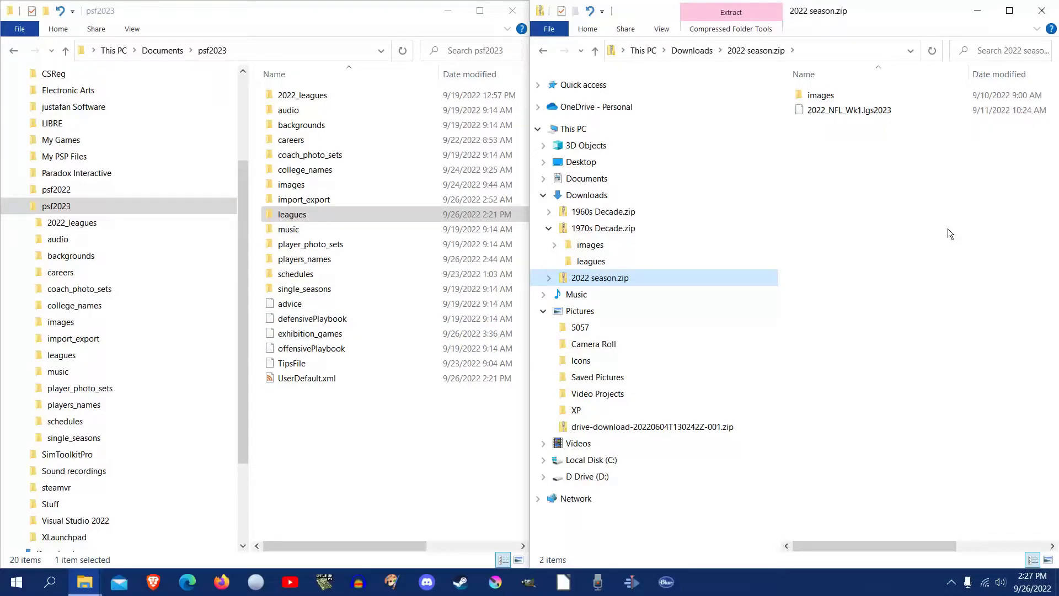
click(978, 12)
Launch Pro Strategy Football 2023 and enter the Base Leagues Editor
double_click(1024, 27)
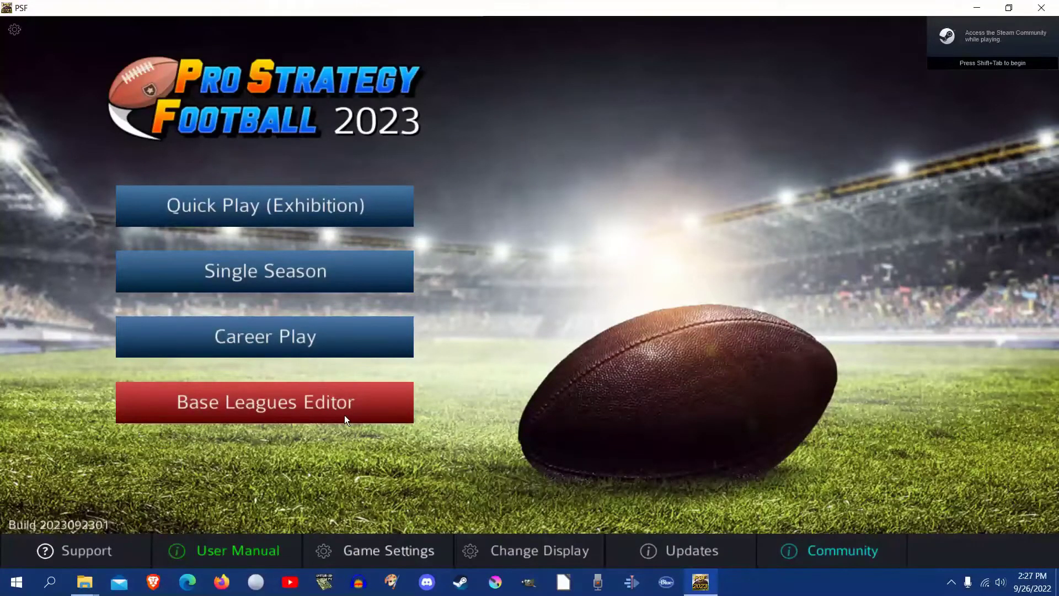
click(344, 415)
scroll(344, 417, down, 2)
scroll(341, 419, down, 3)
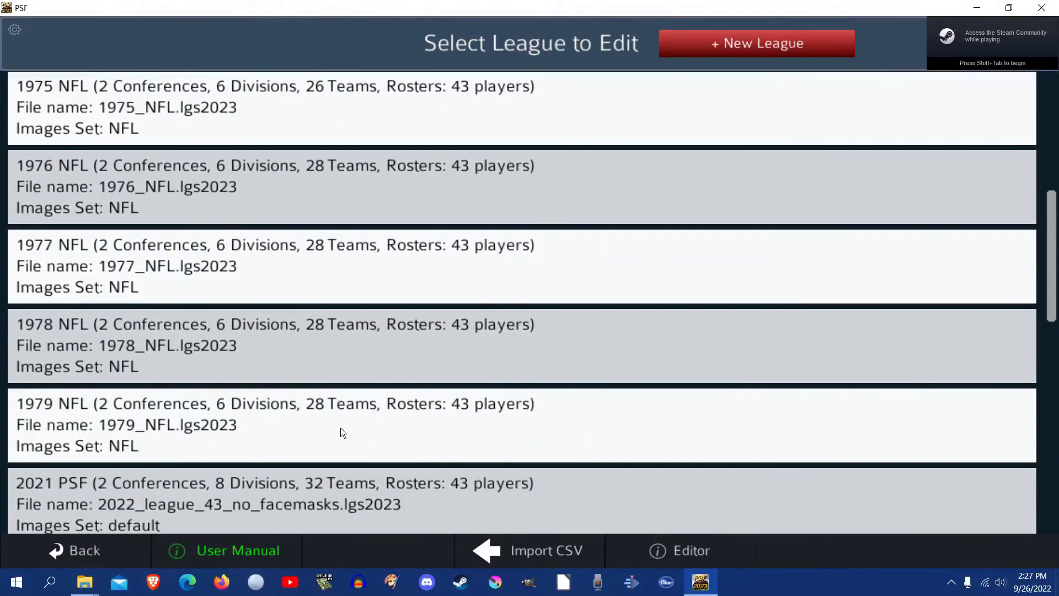
scroll(131, 325, down, 2)
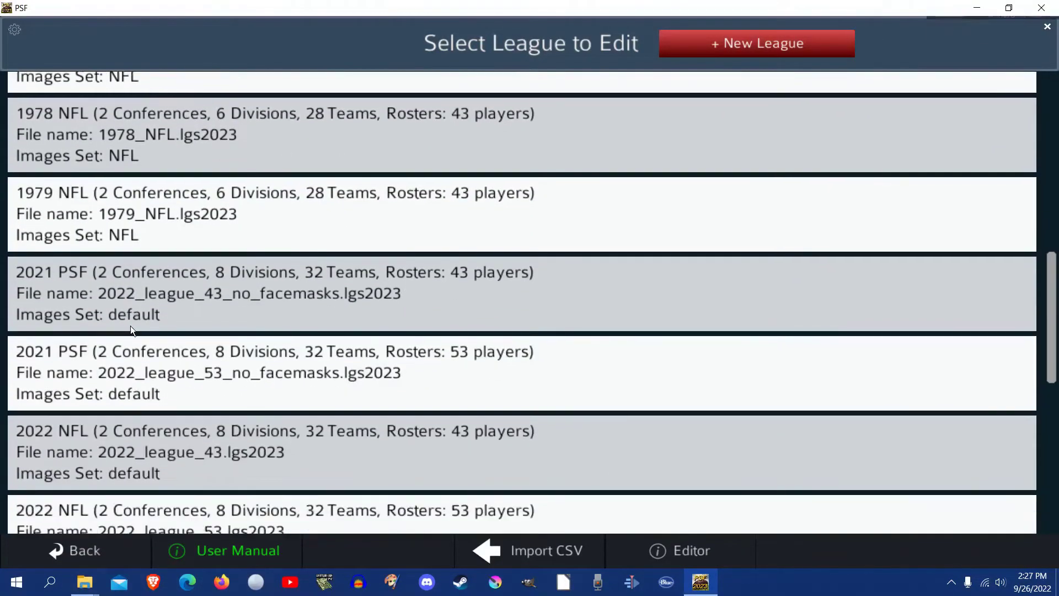
scroll(130, 325, down, 3)
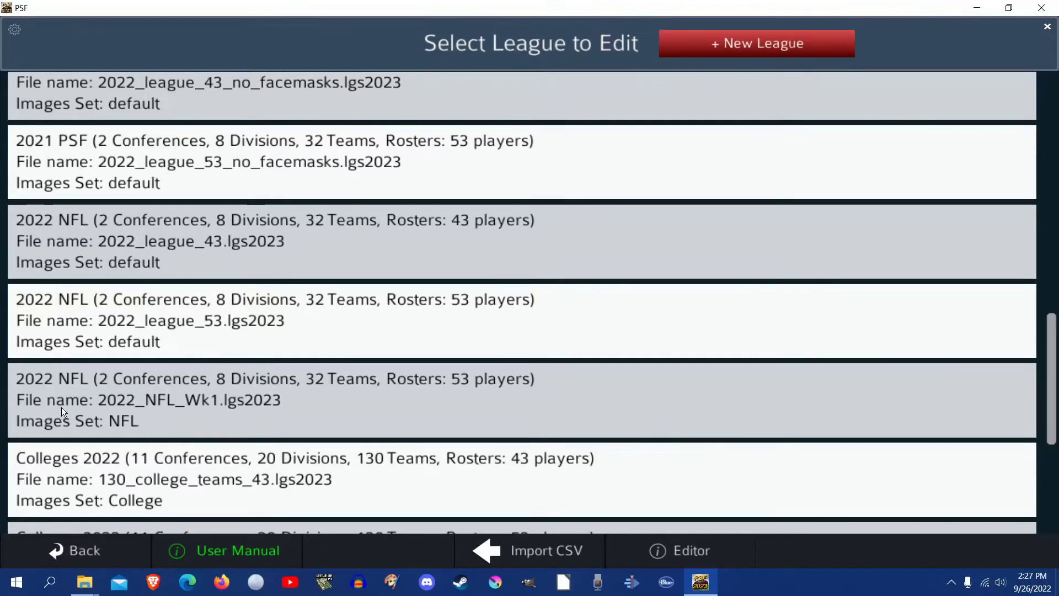
Edit the 2022_NFL_Wk1 league and list its teams under Teams > Edit Teams, Players, Uniforms
click(132, 400)
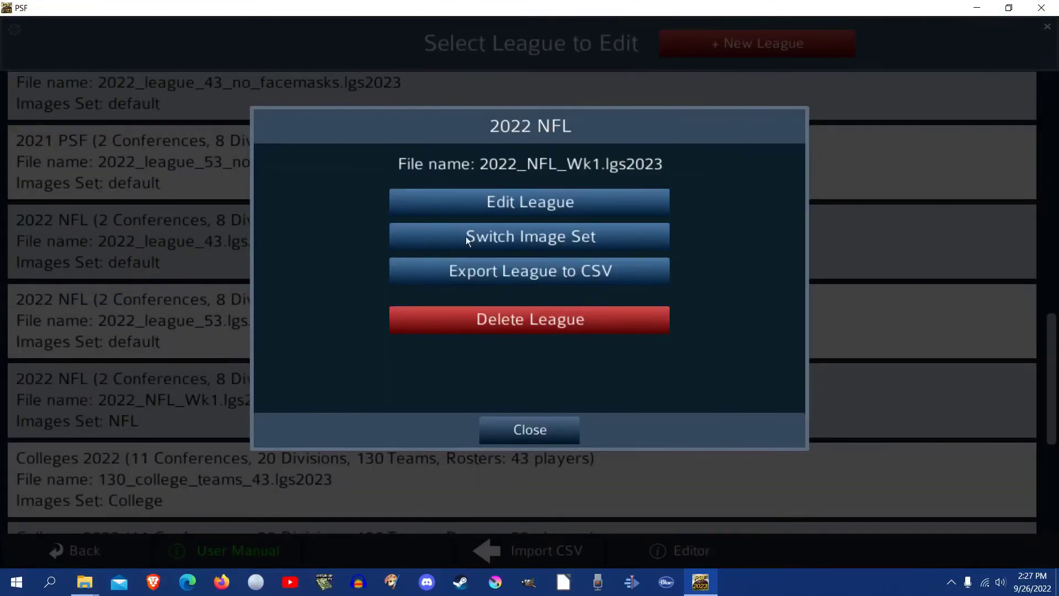
click(478, 208)
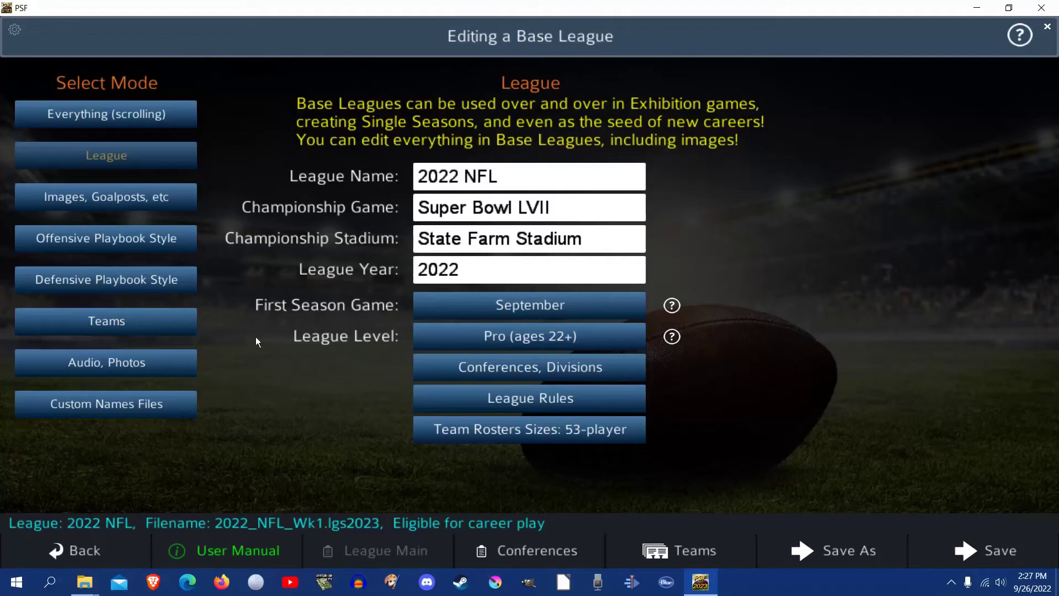
click(169, 321)
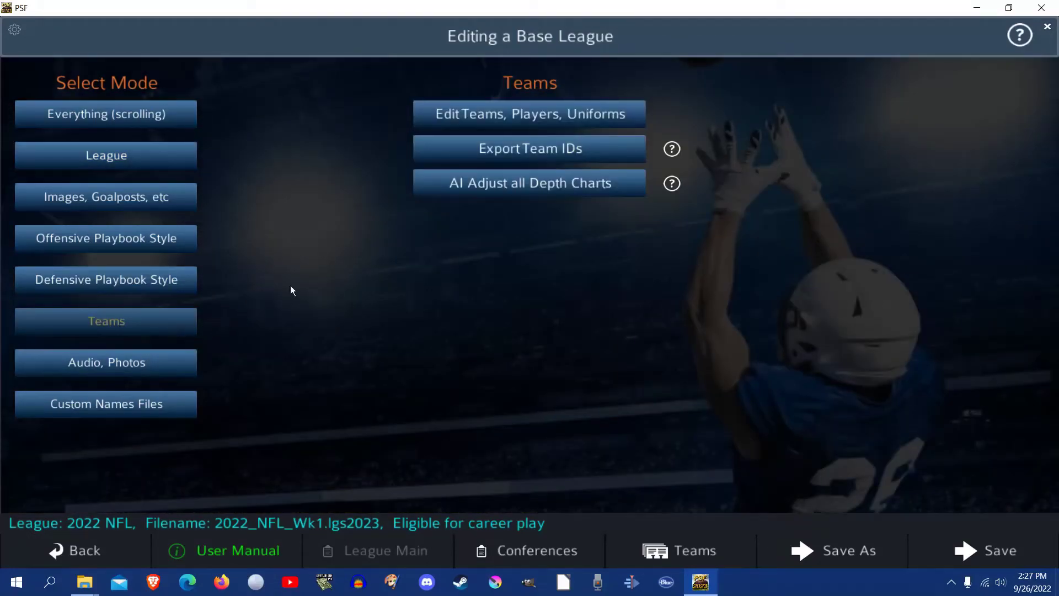
click(473, 119)
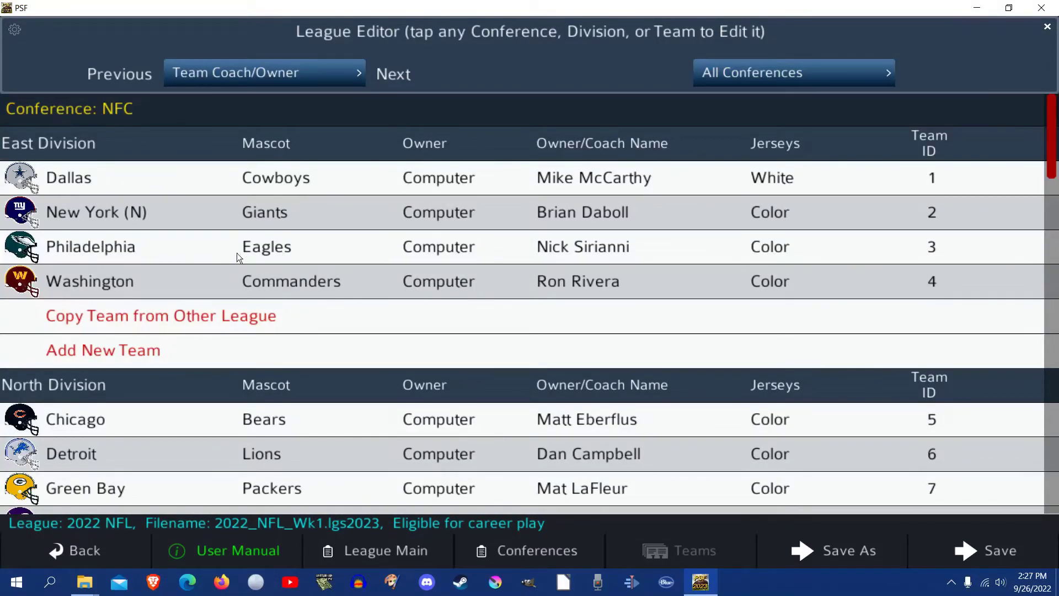
scroll(284, 278, down, 5)
scroll(283, 277, down, 5)
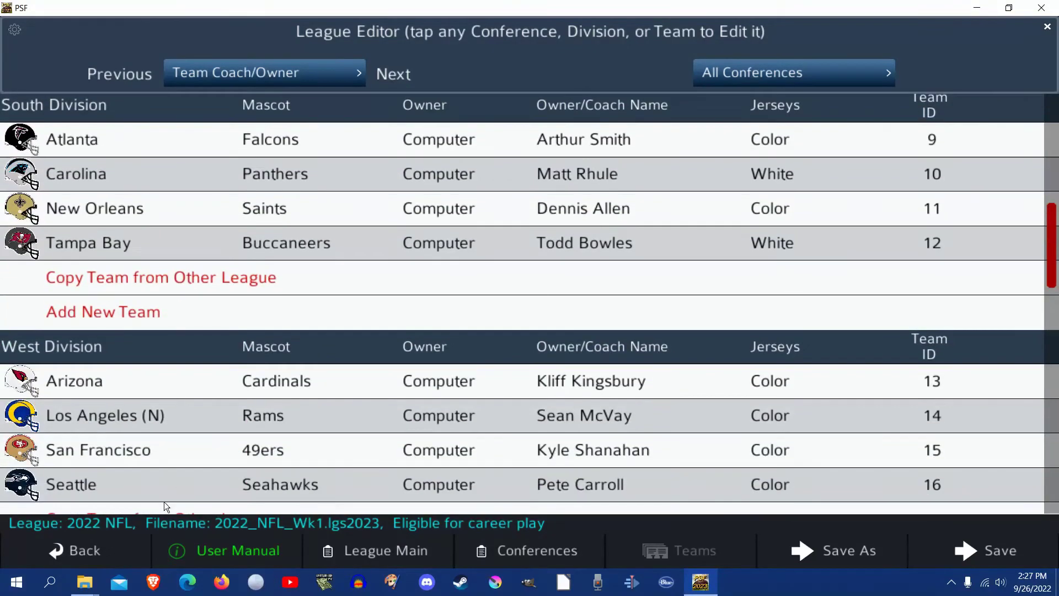
Leave the team list, confirm exiting the league editor, and return to the main menu
click(109, 545)
click(108, 551)
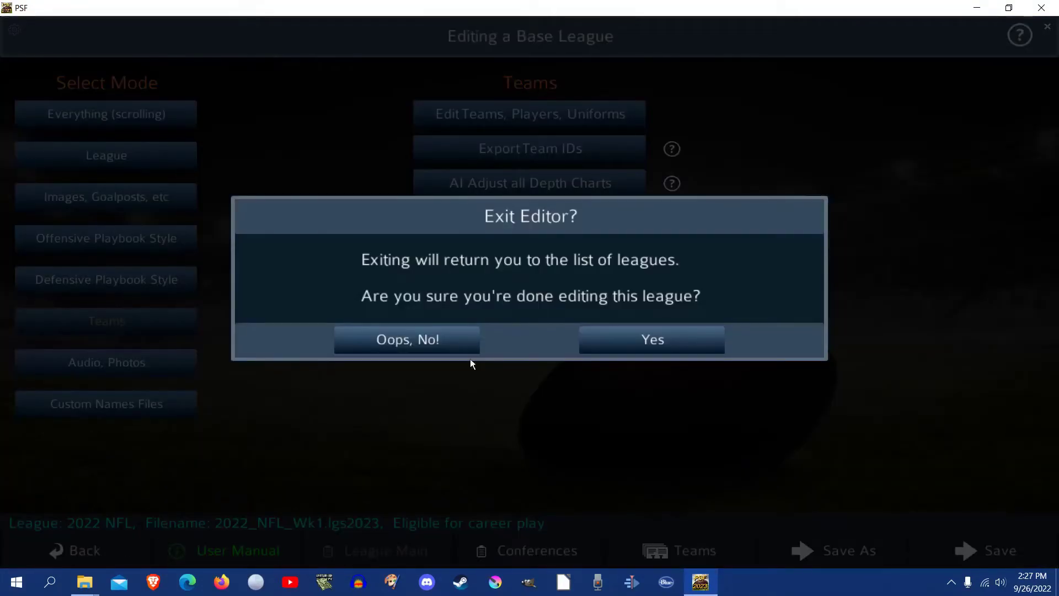
click(637, 348)
click(130, 554)
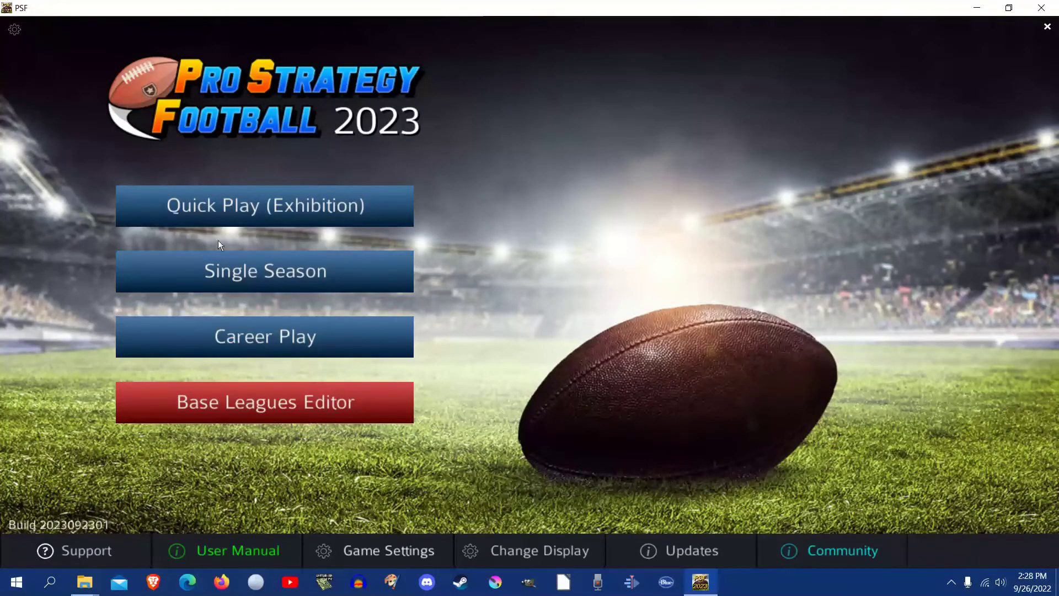
Create a Quick Play exhibition with 2022 NFL Tampa Bay as home, back out, and close the game
click(220, 202)
click(540, 263)
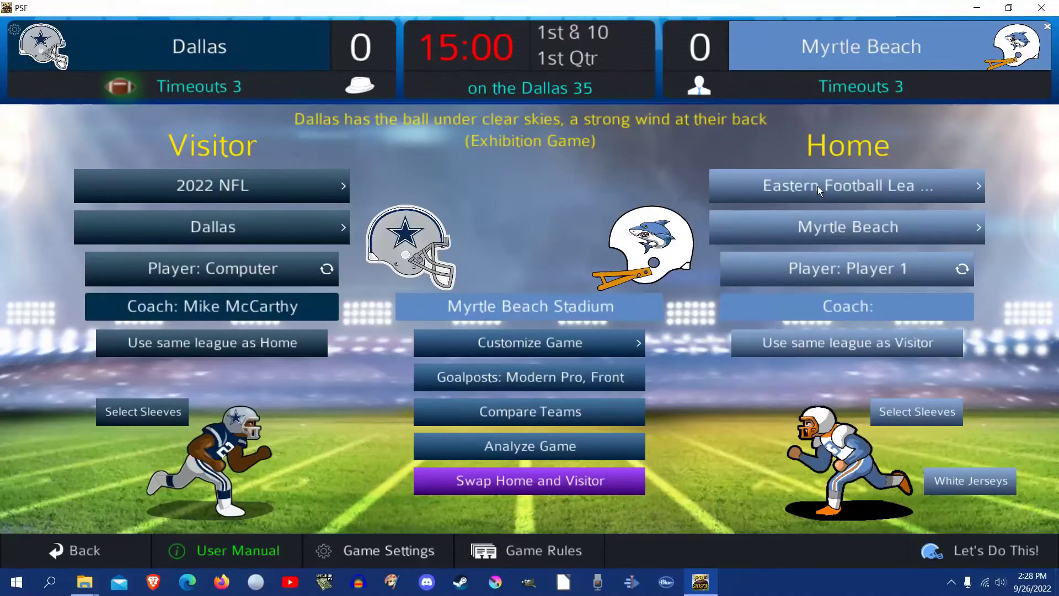
click(849, 340)
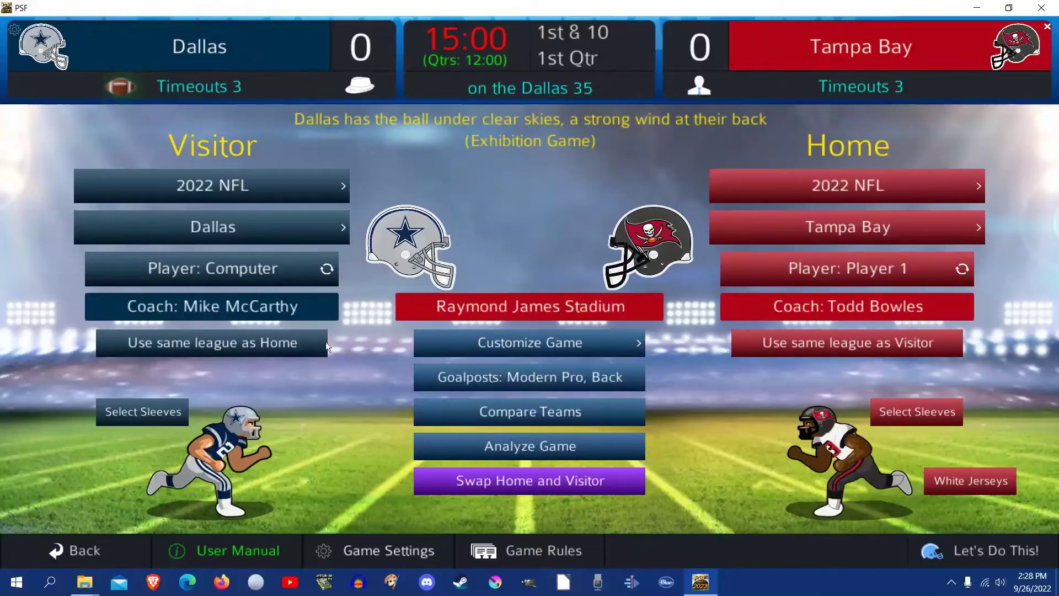
click(95, 554)
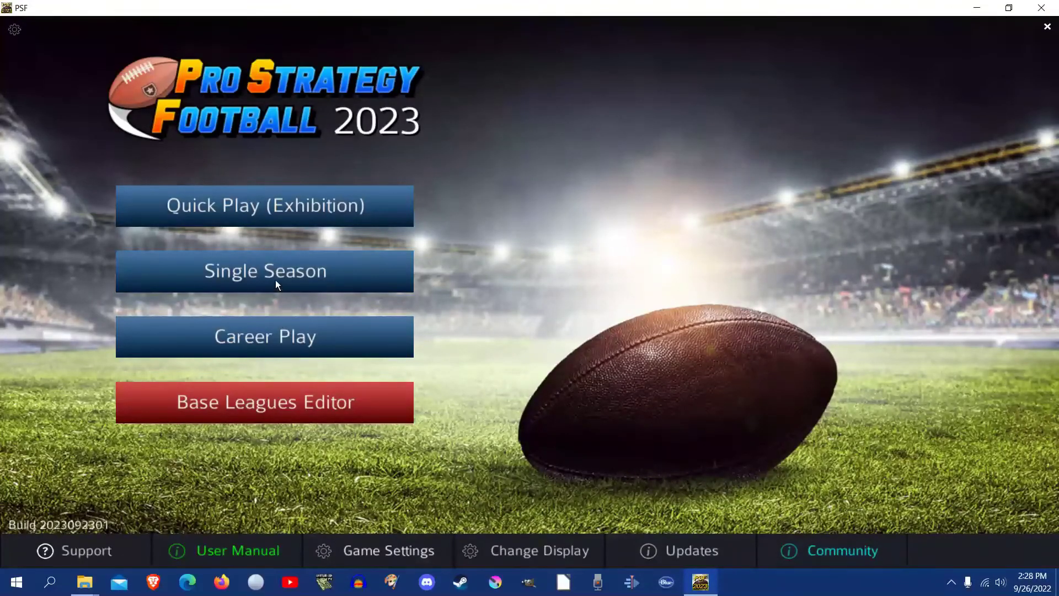
click(1041, 8)
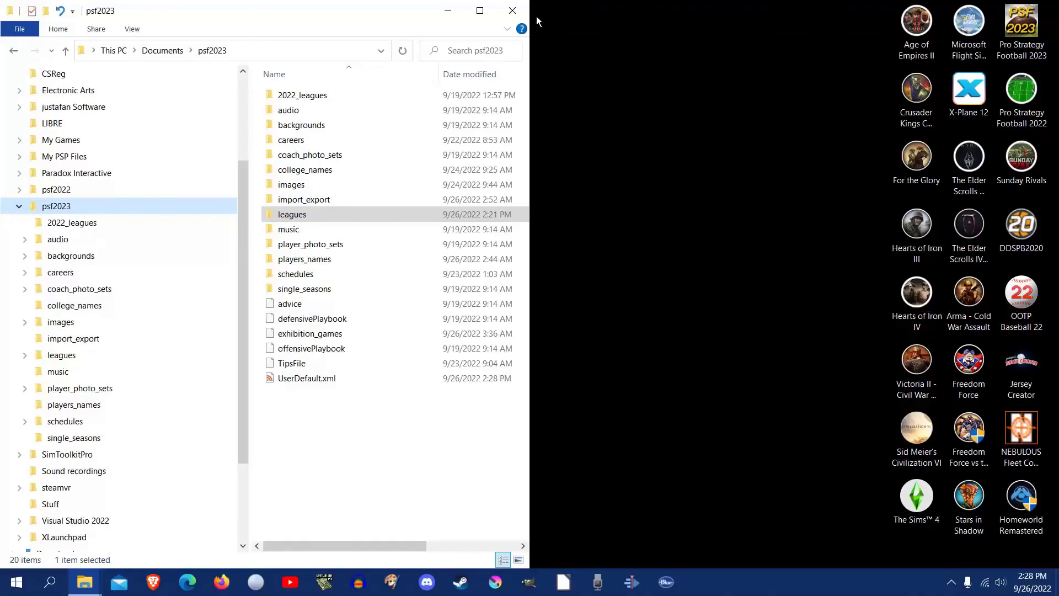